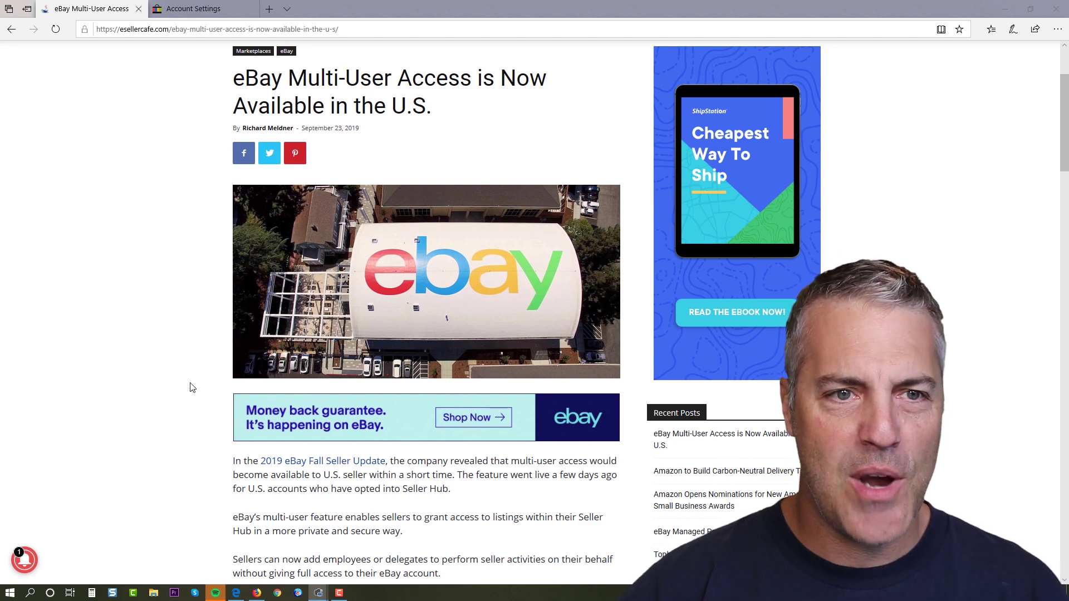
Scroll through the current page, then switch to the eBay Account settings tab.
scroll(204, 383, down, 1)
scroll(191, 312, down, 2)
scroll(191, 315, down, 4)
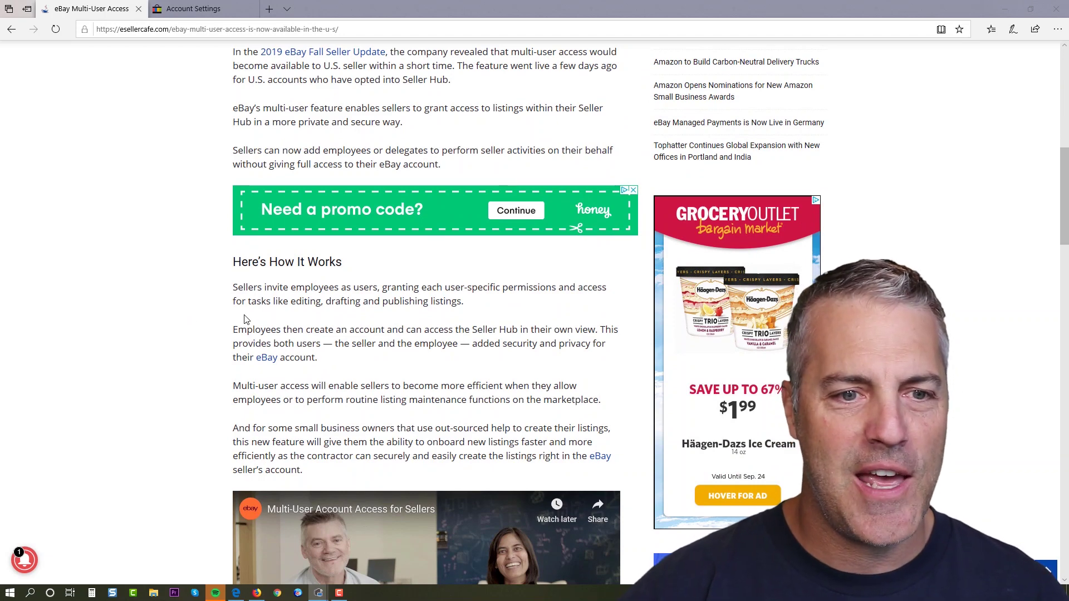
scroll(254, 321, down, 6)
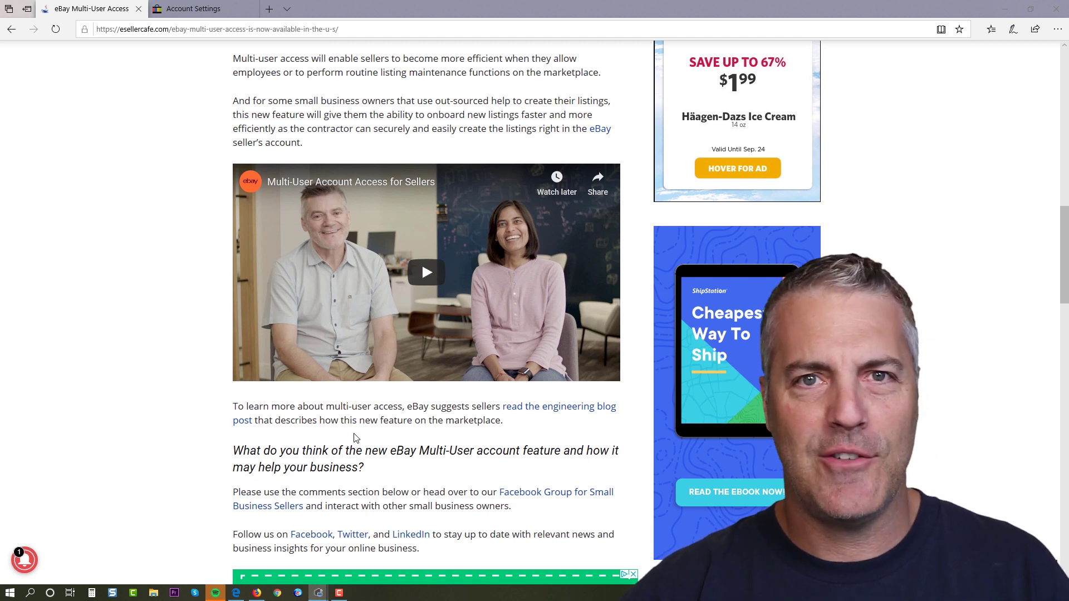
mouse_move(253, 179)
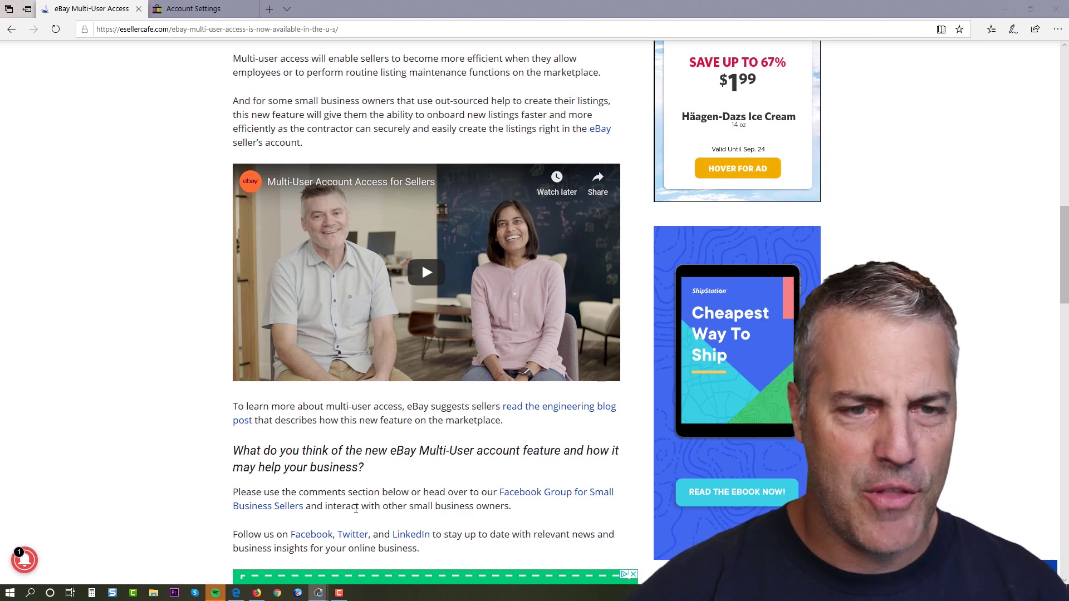
scroll(160, 262, up, 15)
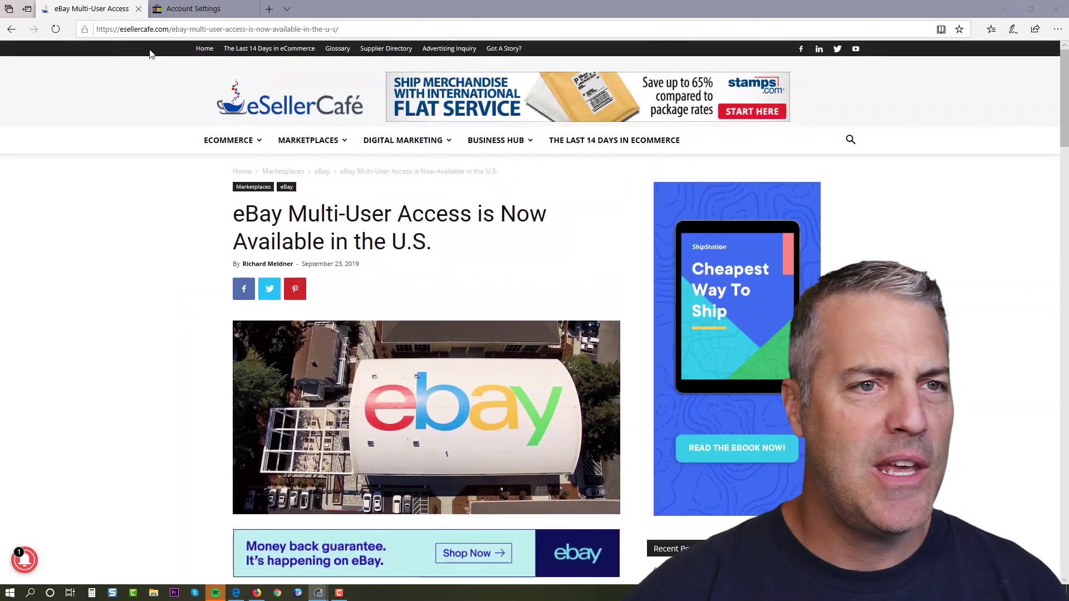
click(203, 9)
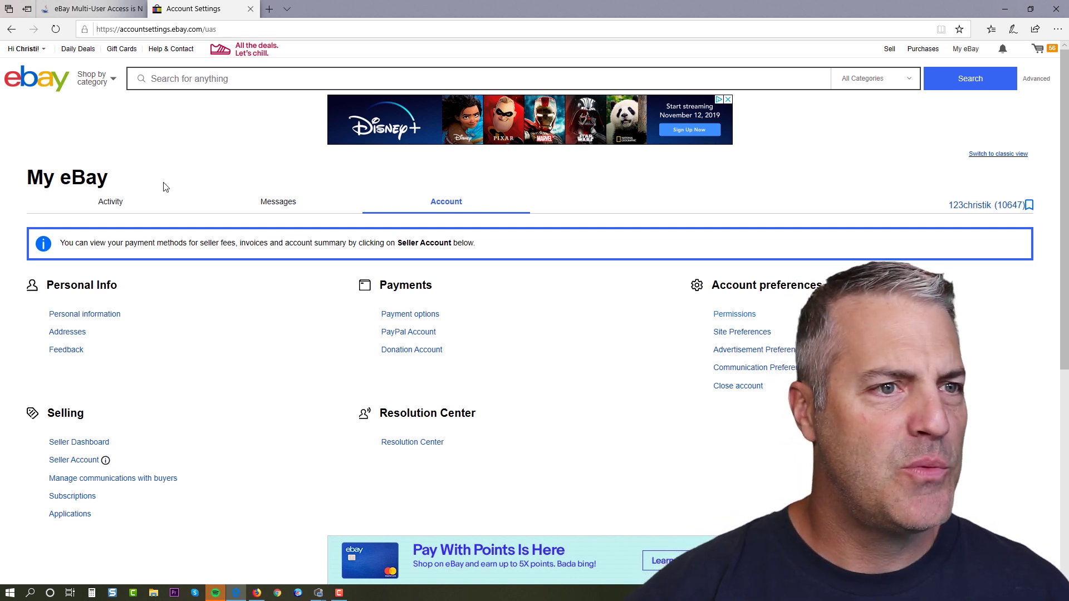
Reload Account settings and try to reach account permissions under Account preferences.
mouse_move(28, 53)
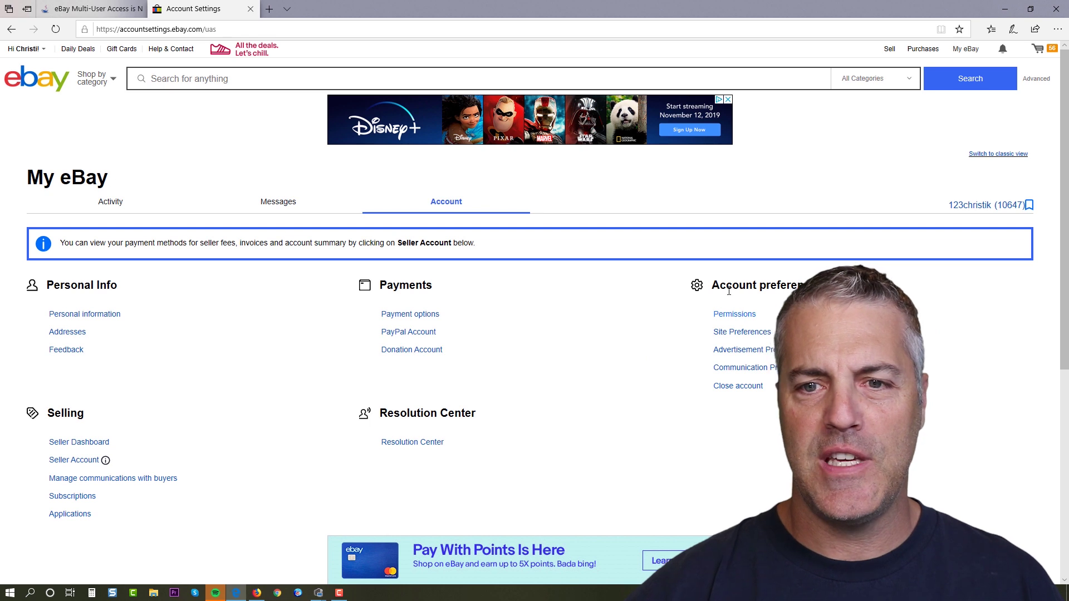
drag(715, 284, 836, 285)
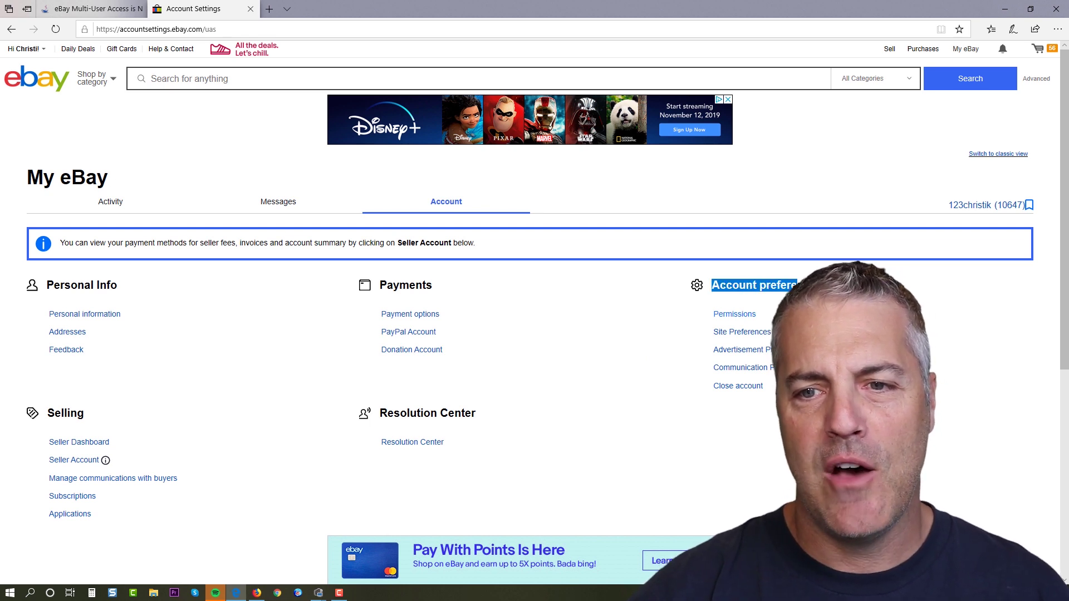
click(779, 300)
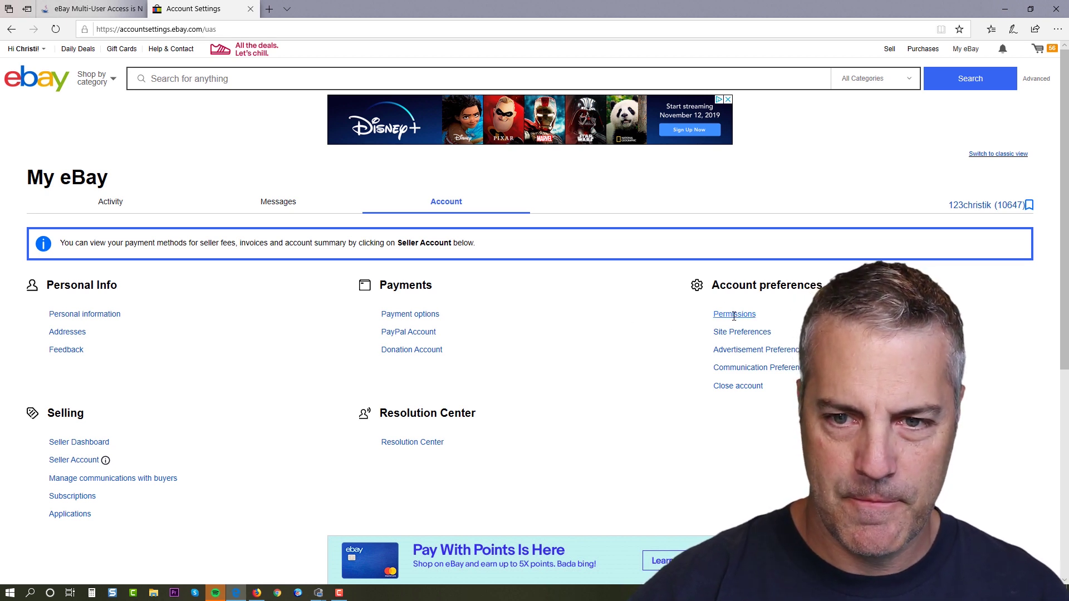
double_click(734, 315)
double_click(733, 317)
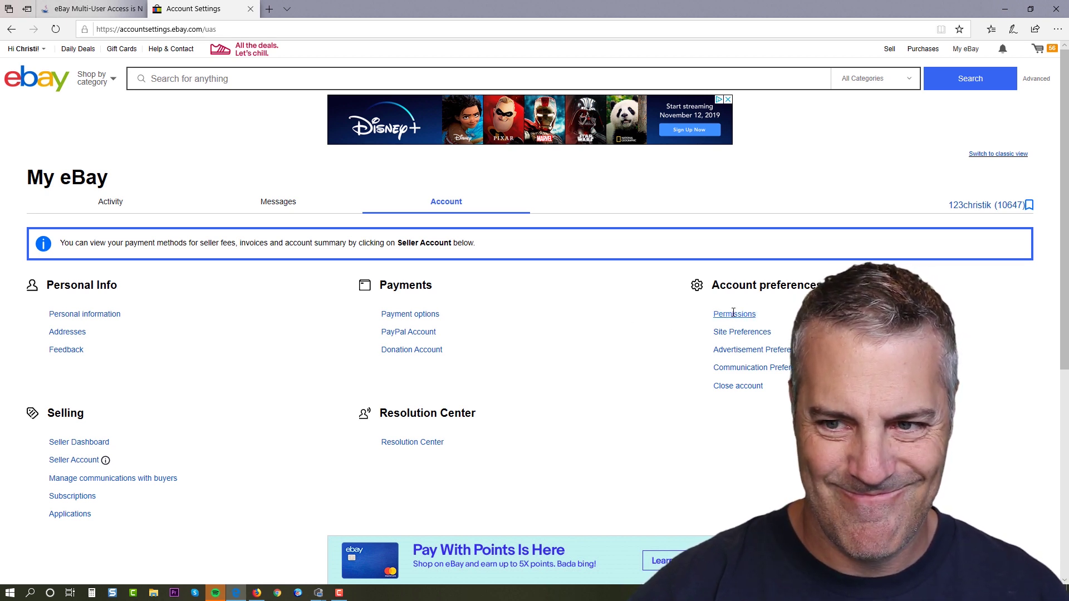
double_click(730, 316)
click(729, 321)
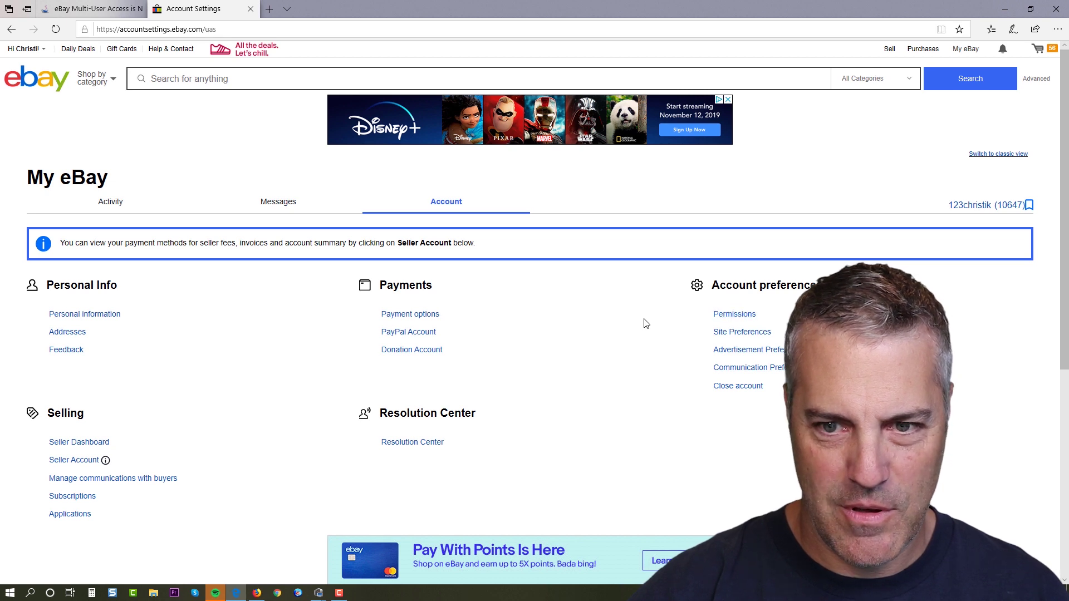
double_click(728, 315)
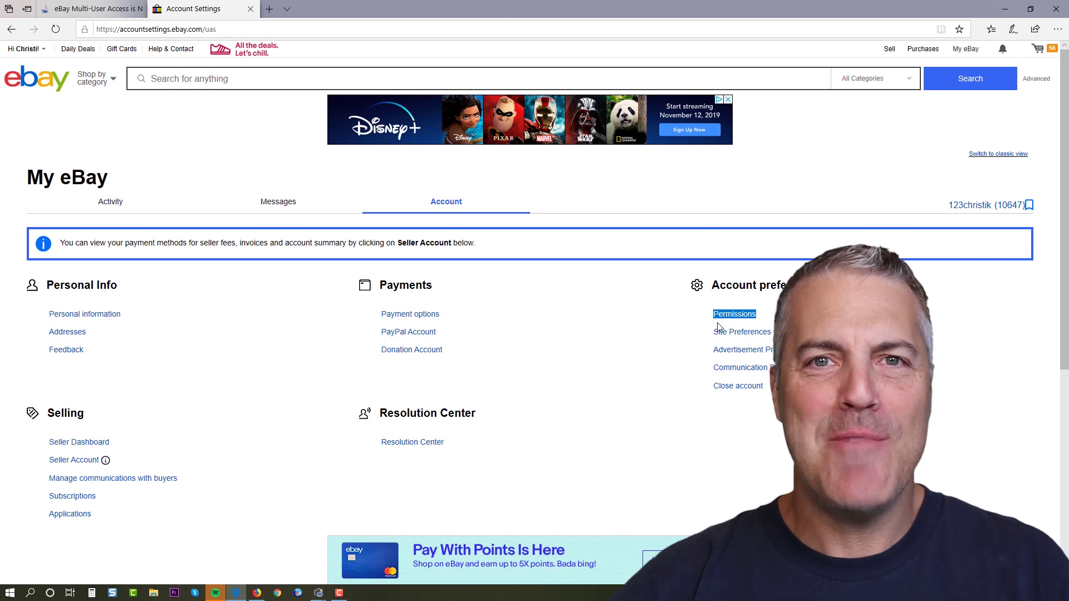
click(626, 386)
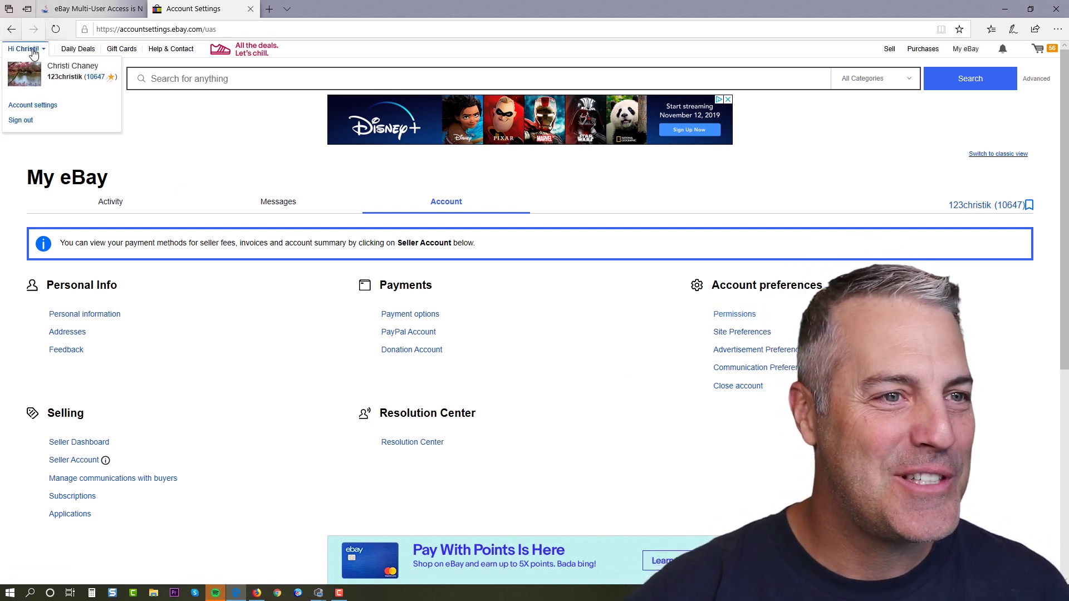
click(39, 111)
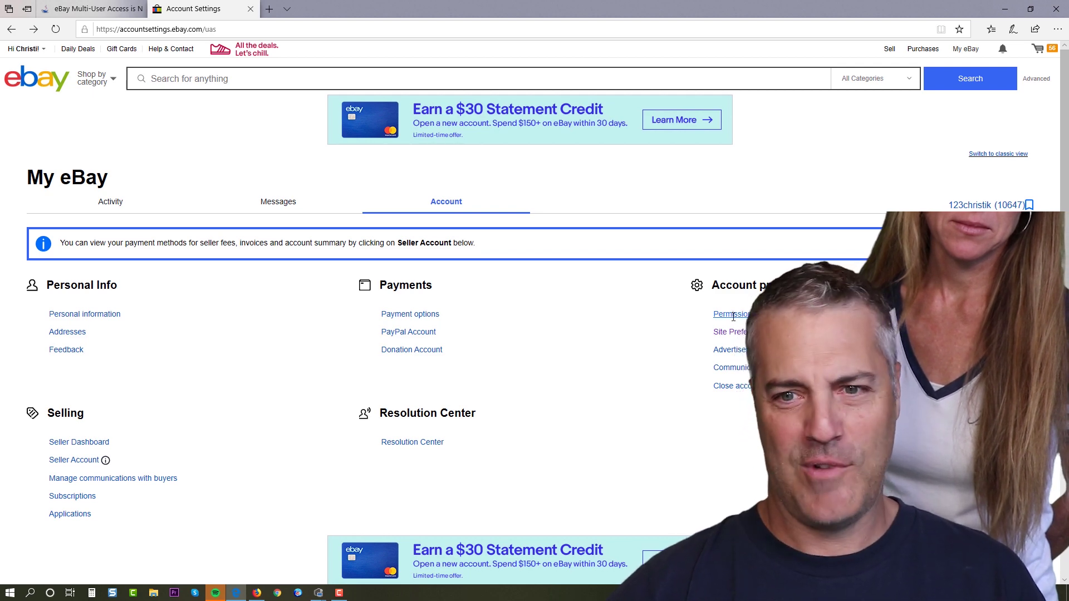
click(733, 316)
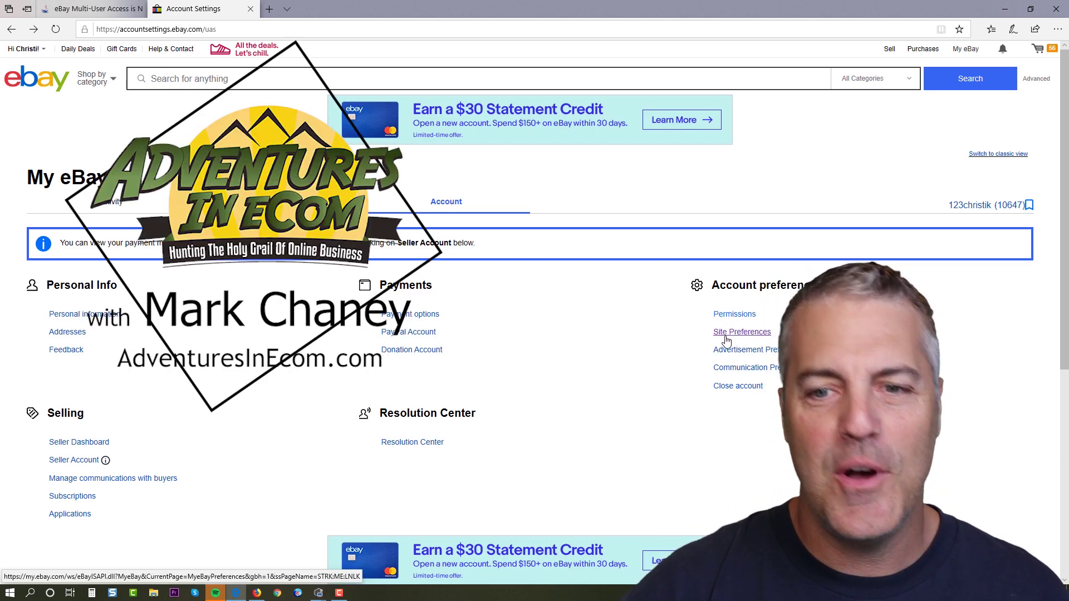
Go through Site Preferences to the Permissions page and begin adding a new authorized user.
click(726, 335)
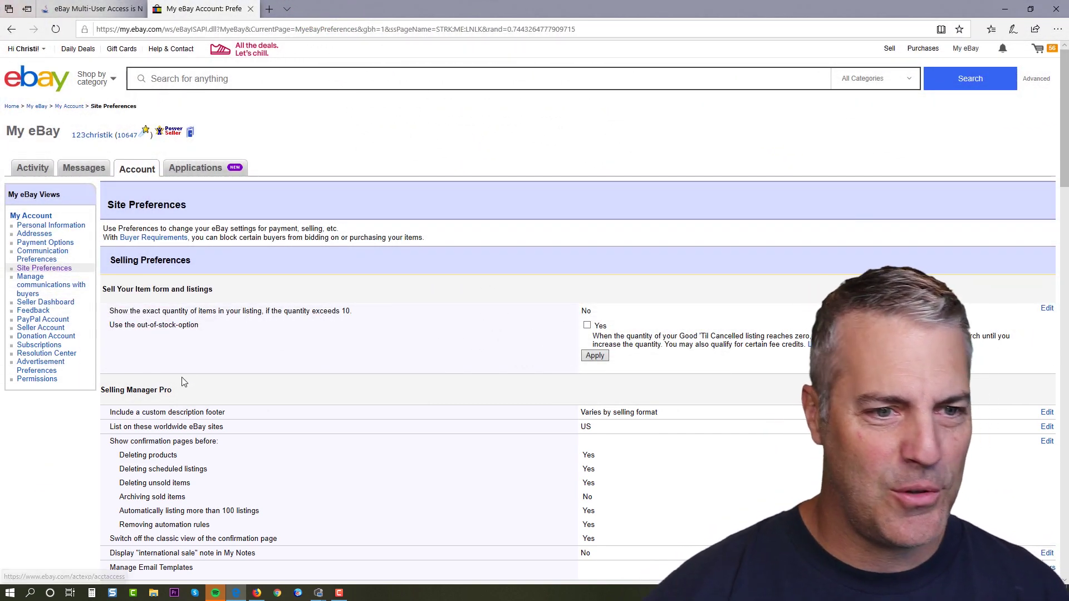
click(34, 379)
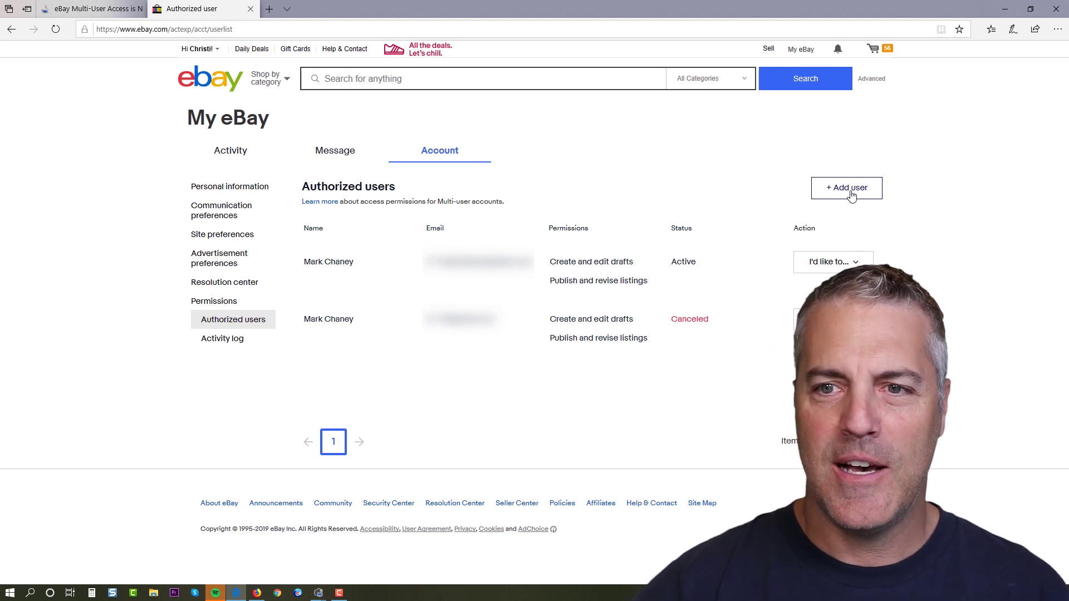
click(851, 191)
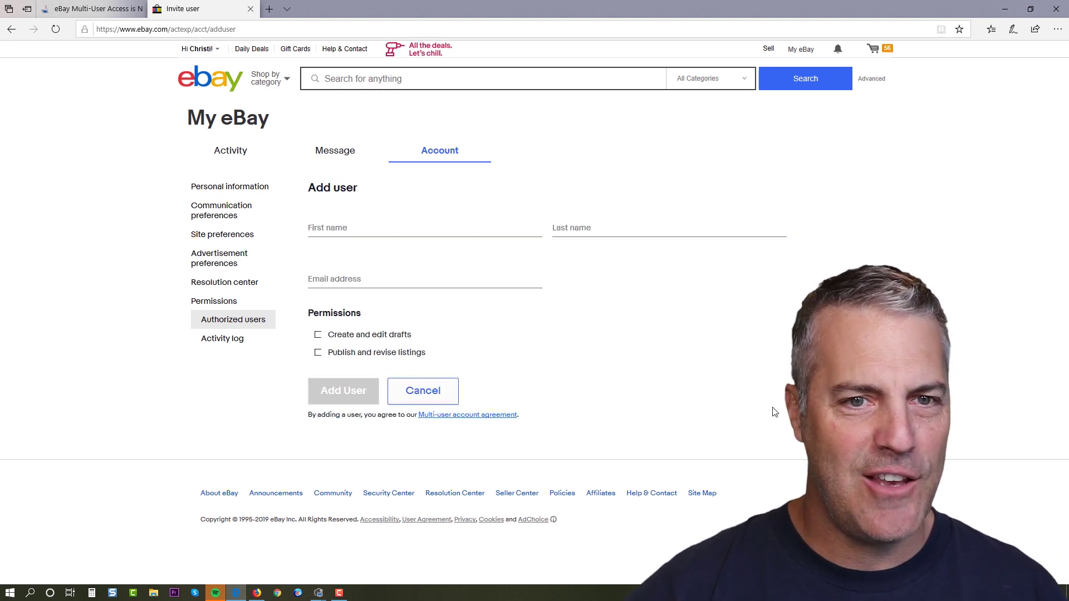
Enter the new user's first and last name in the Add user form, then view the Gmail account details.
click(373, 227)
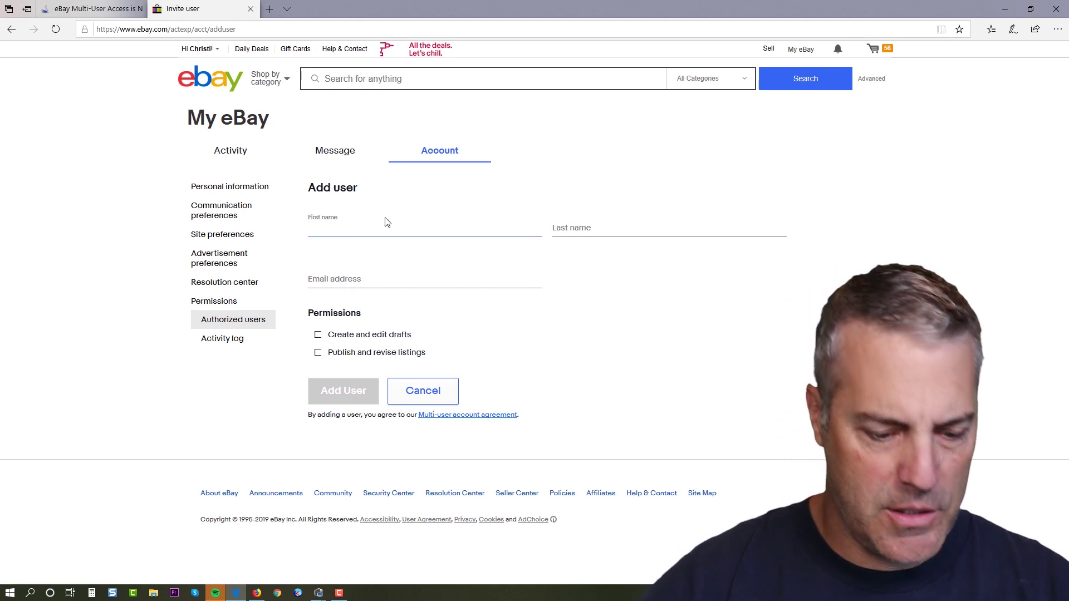
key(Tab)
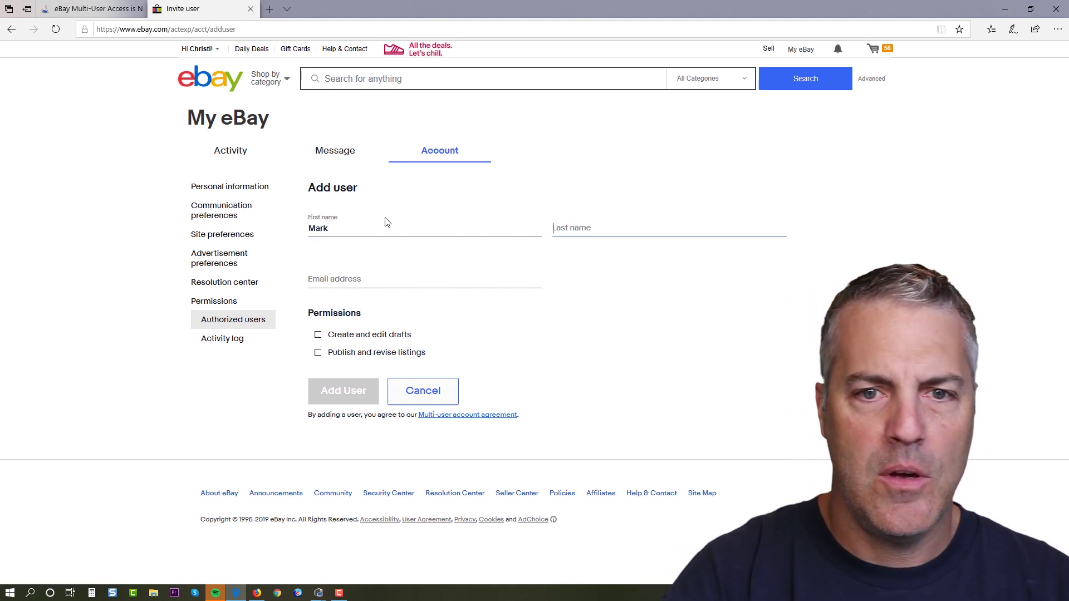
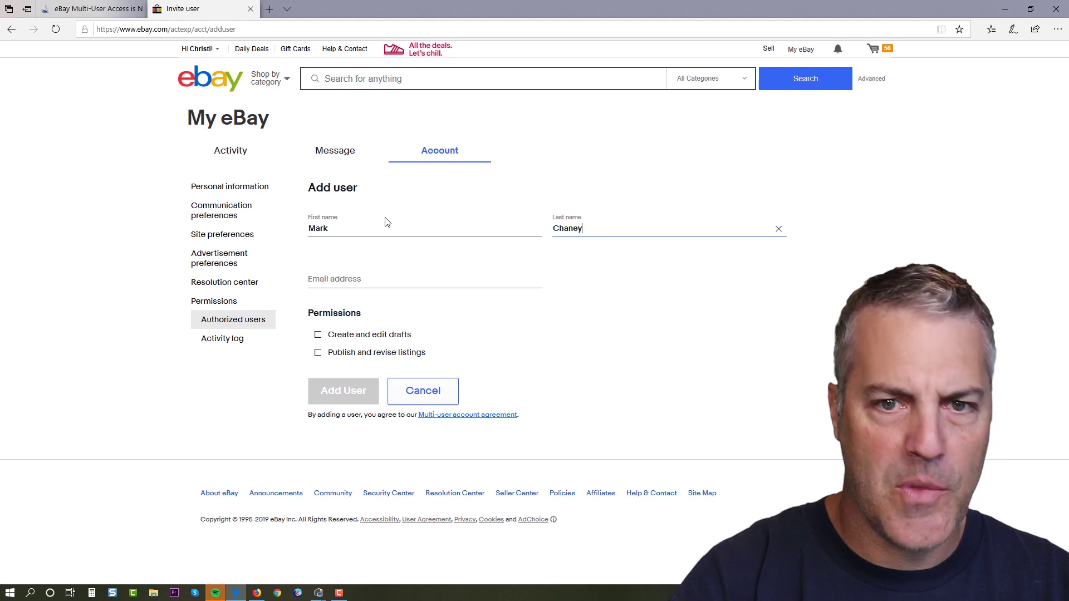
click(356, 283)
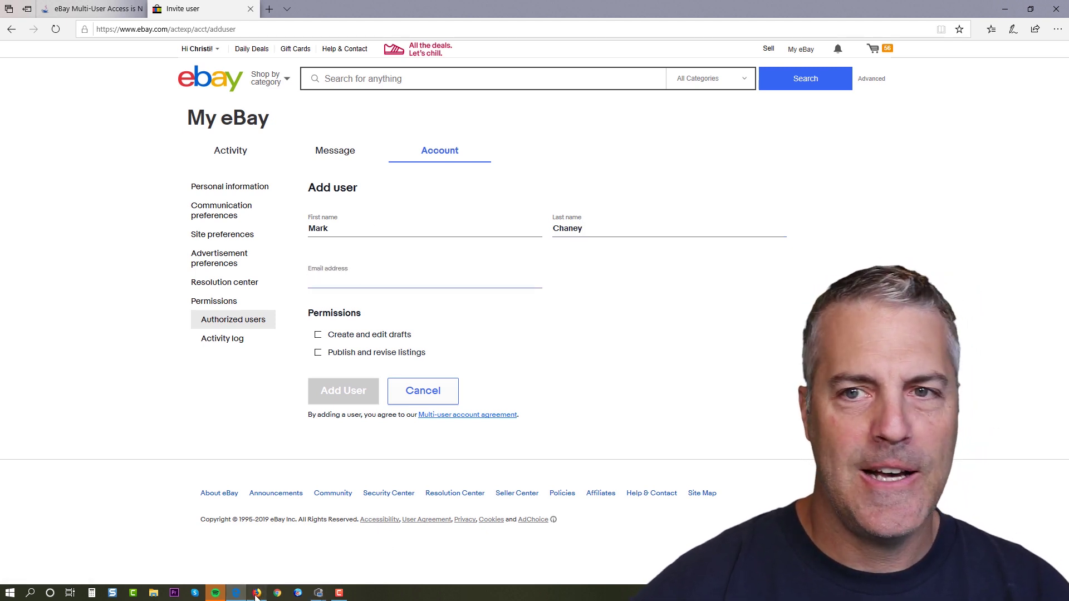
click(256, 593)
click(882, 71)
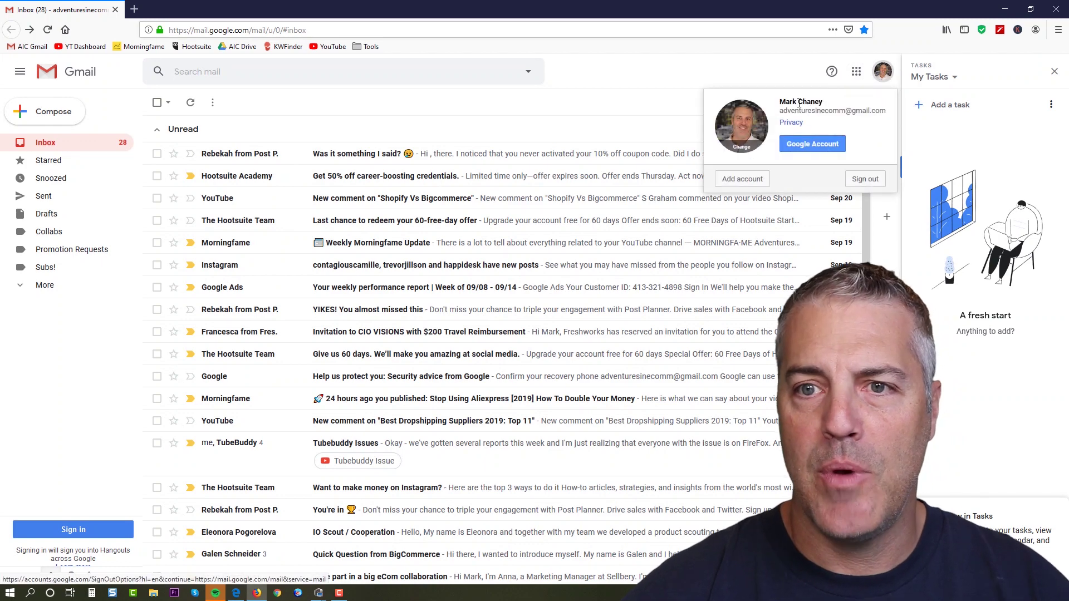
Read the Google account's email address from the profile popup, then return to the eBay Add user form.
drag(782, 114, 824, 104)
click(822, 109)
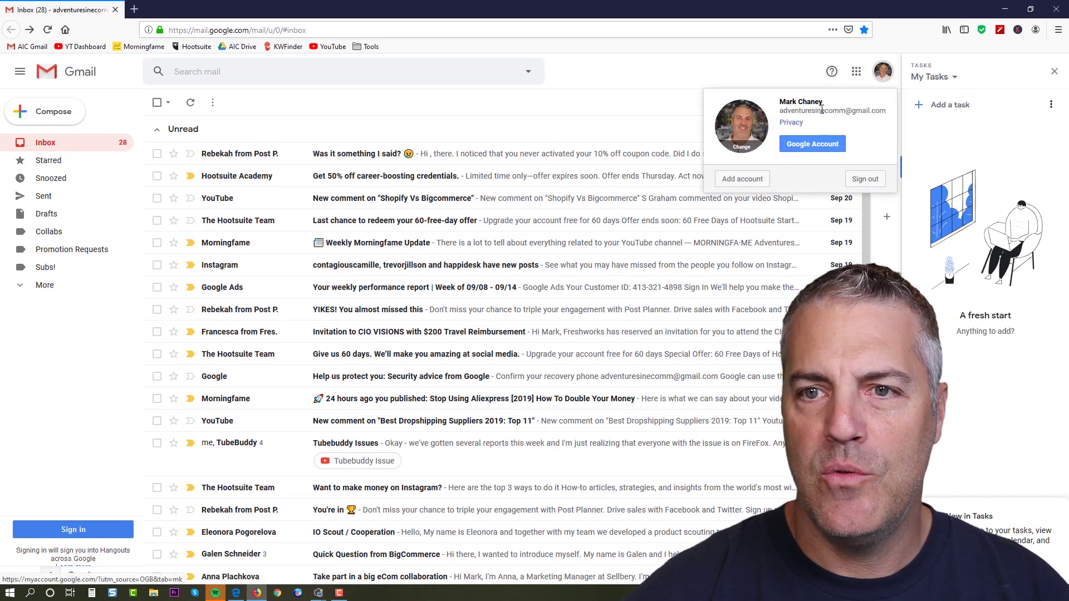
drag(887, 113, 786, 113)
click(882, 112)
click(778, 114)
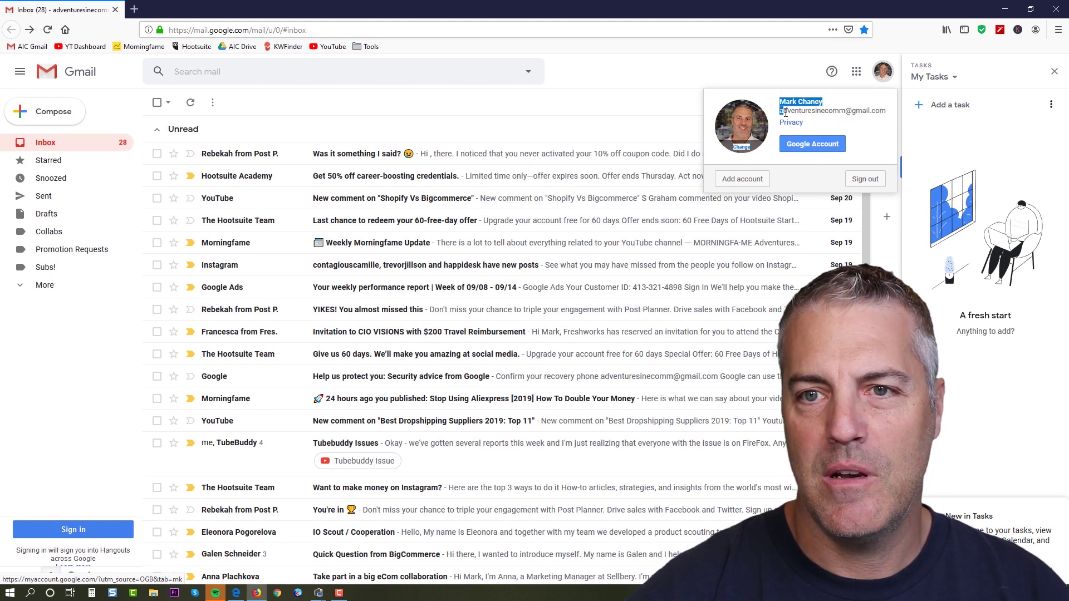
click(850, 137)
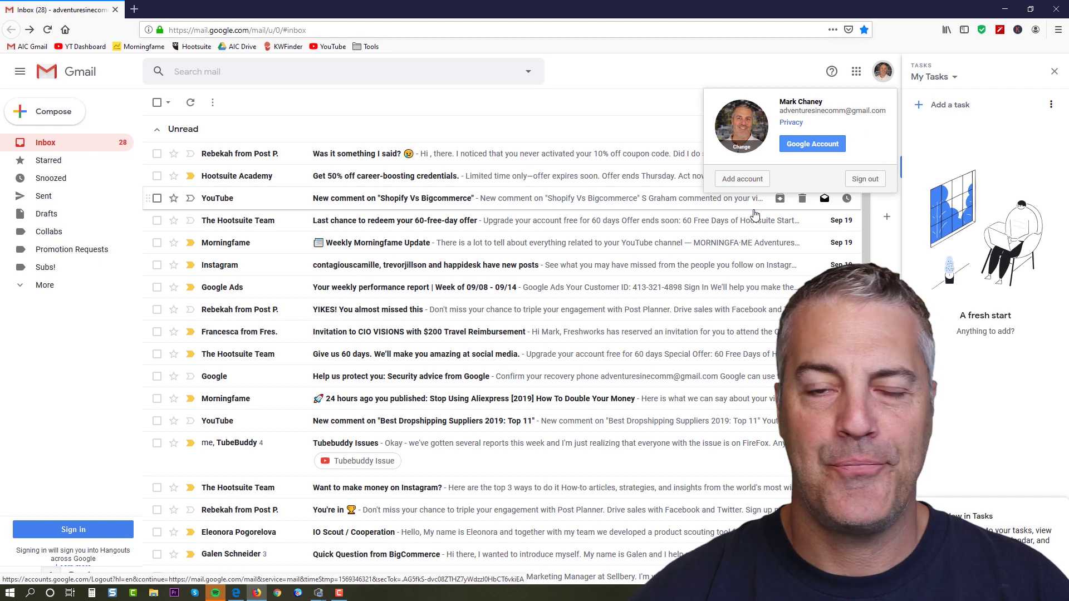
click(647, 75)
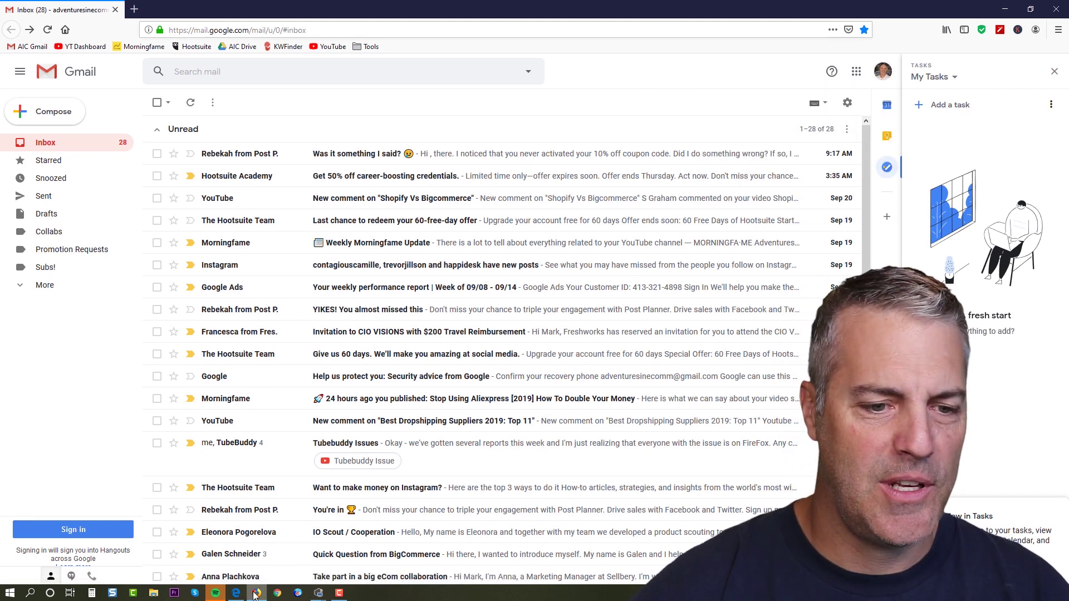
click(238, 594)
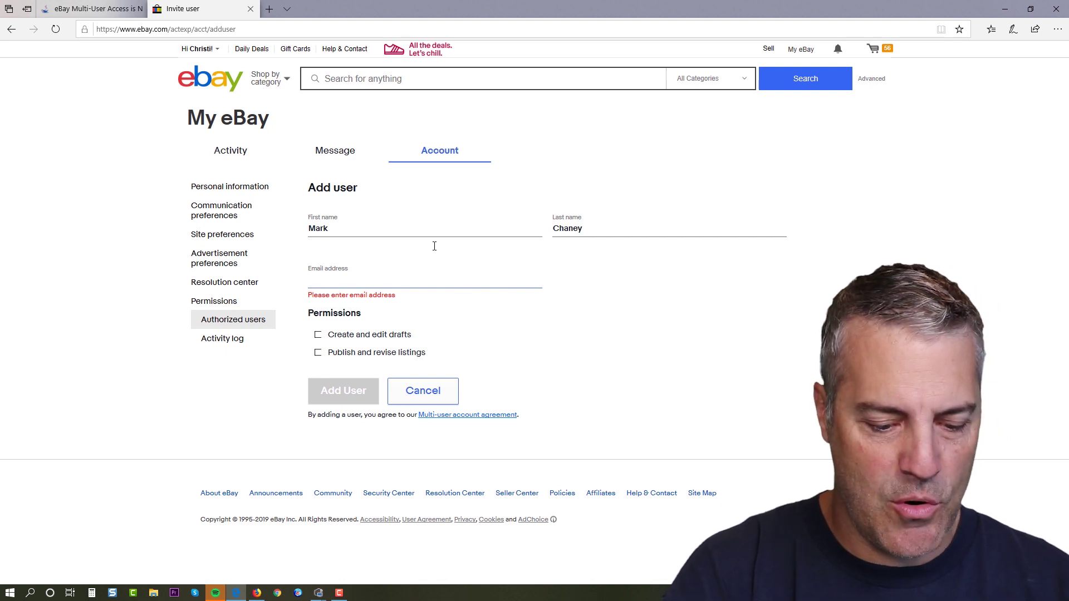
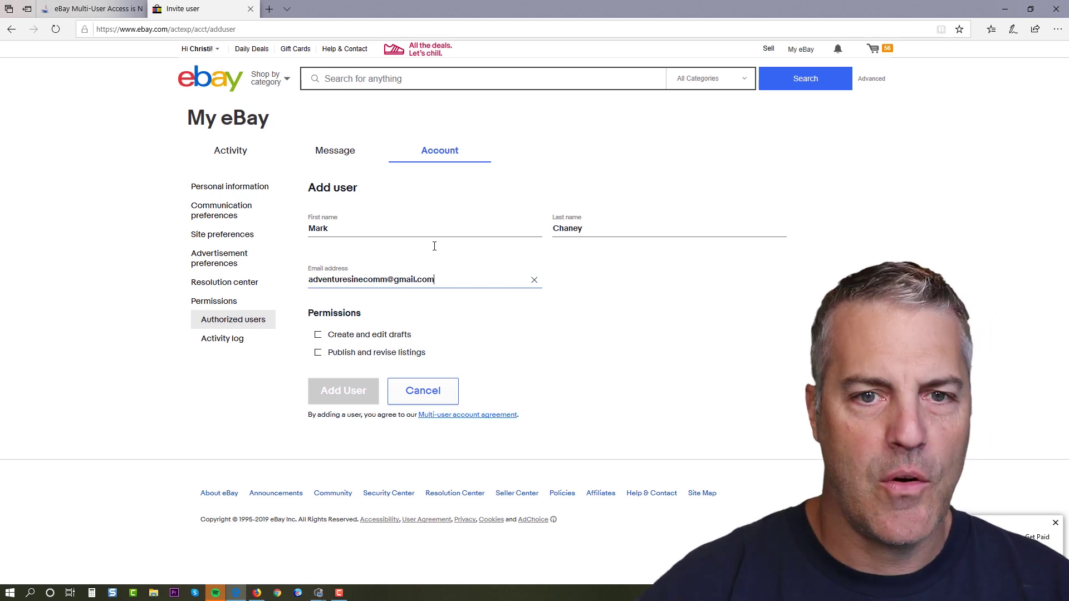
Enter the invitee's email, grant 'Create and edit drafts' and 'Publish and revise listings', and send the invite.
click(318, 336)
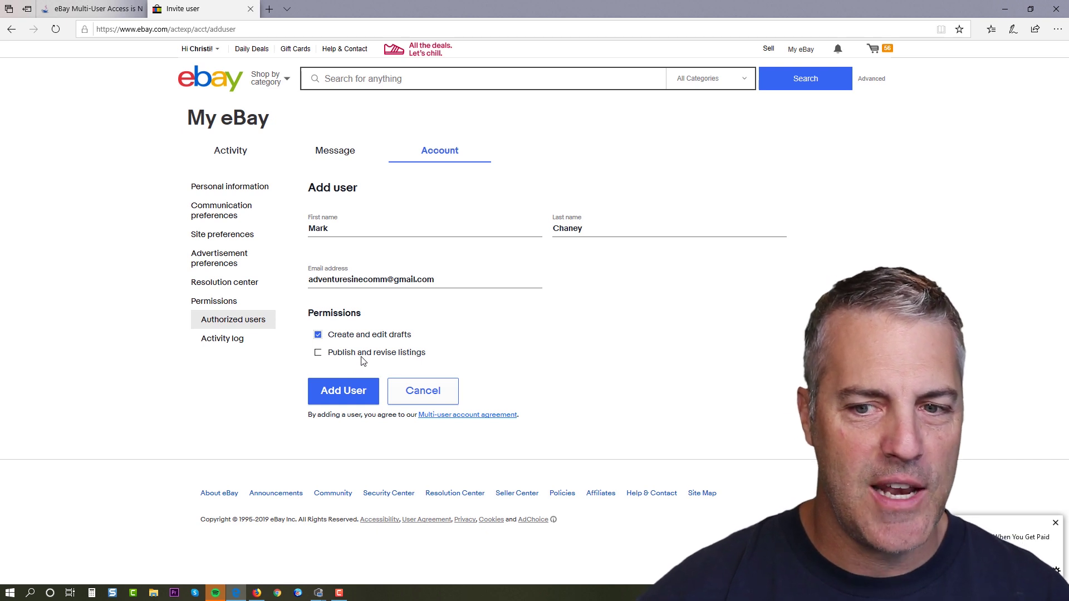
click(318, 353)
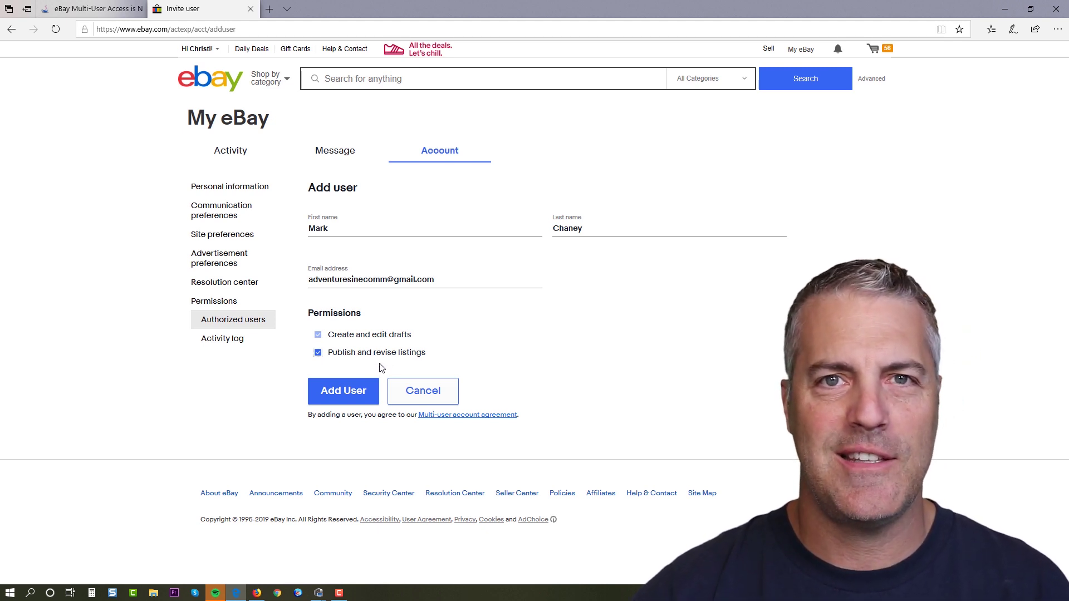
click(319, 396)
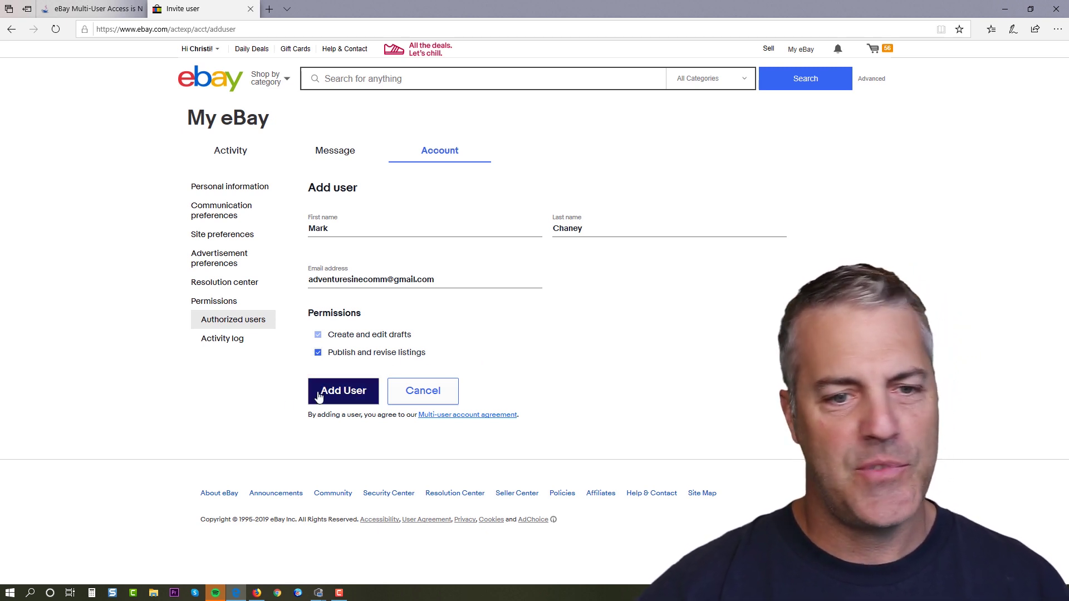
click(351, 396)
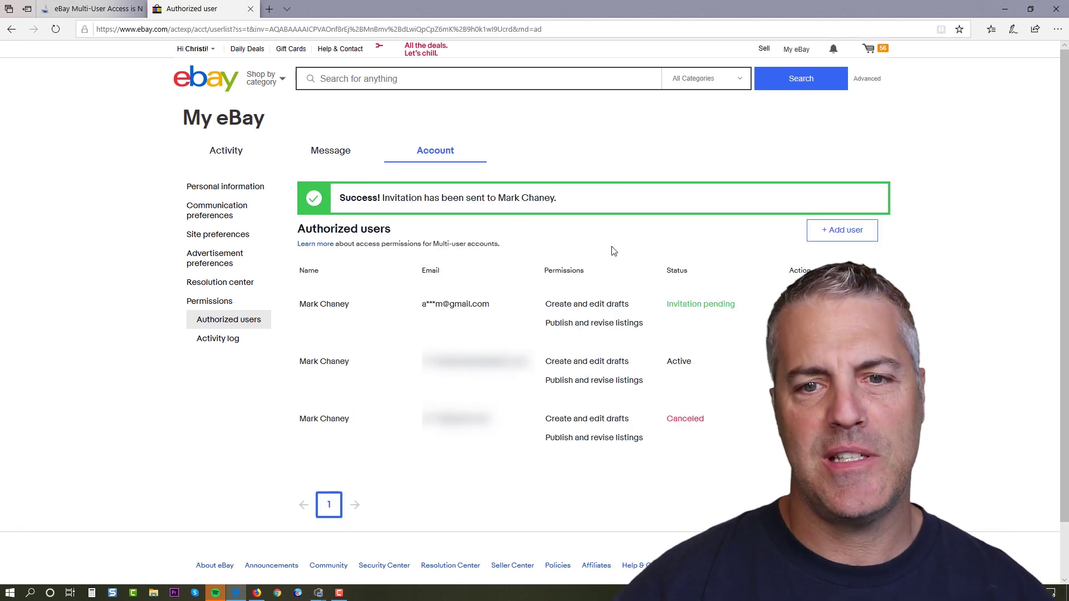
Open eBay's account-access invitation email in Gmail and accept the invite.
click(258, 594)
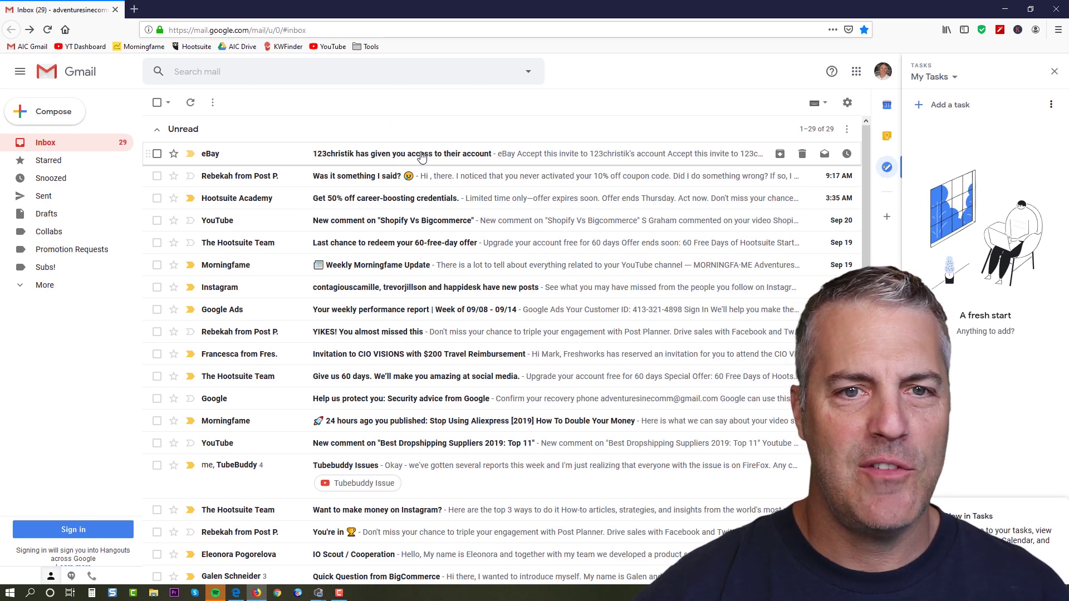
click(417, 155)
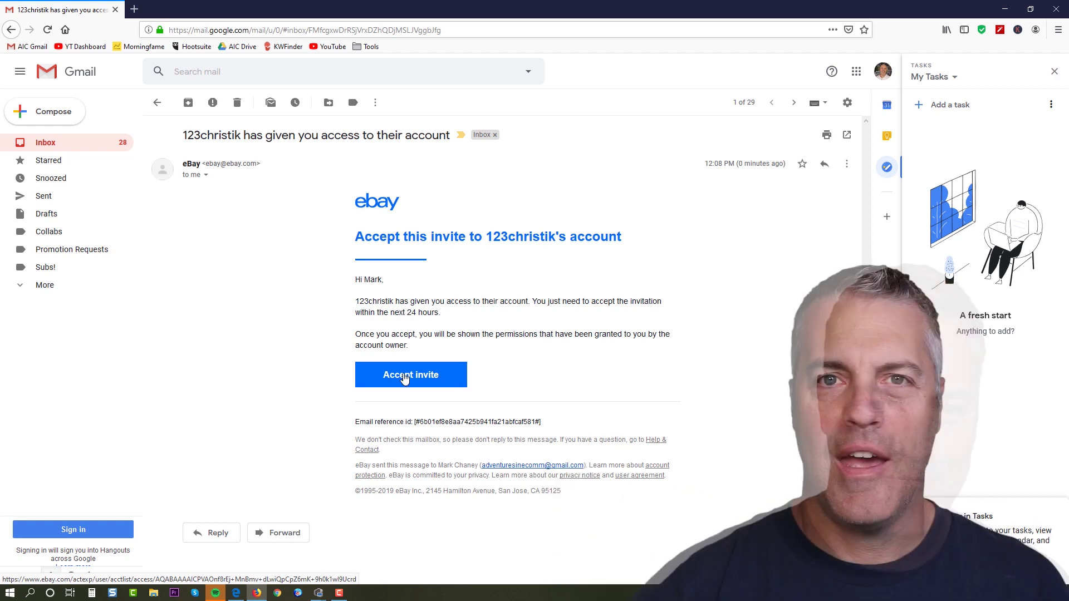
click(412, 379)
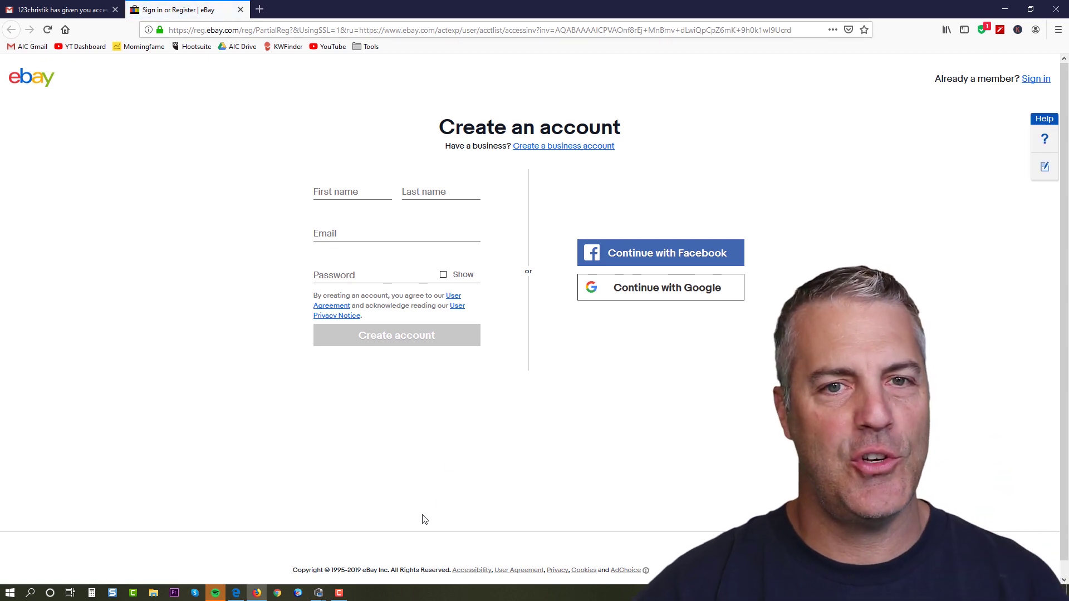
click(345, 192)
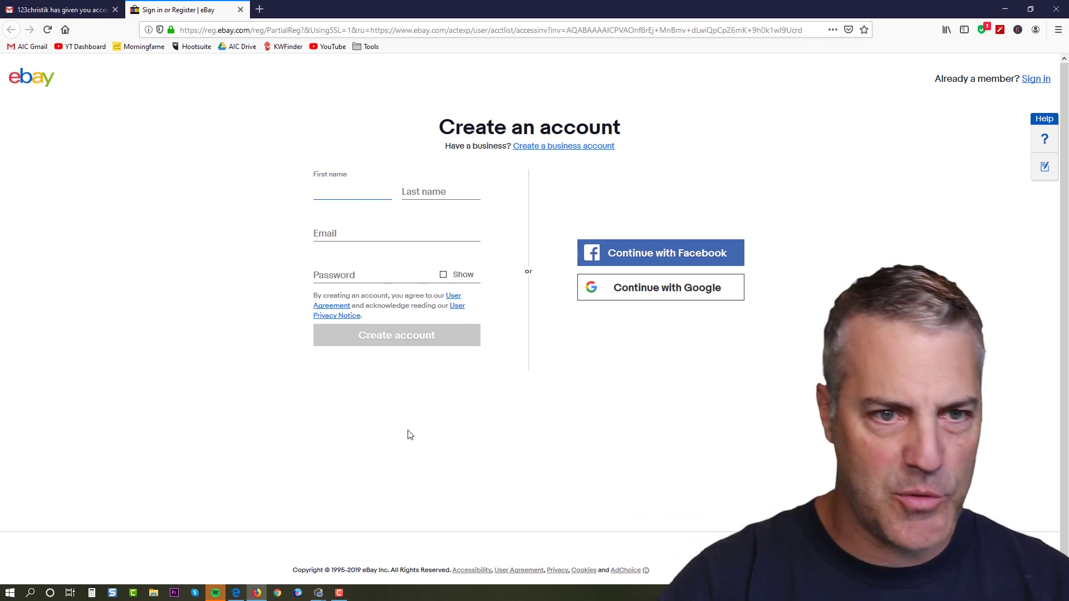
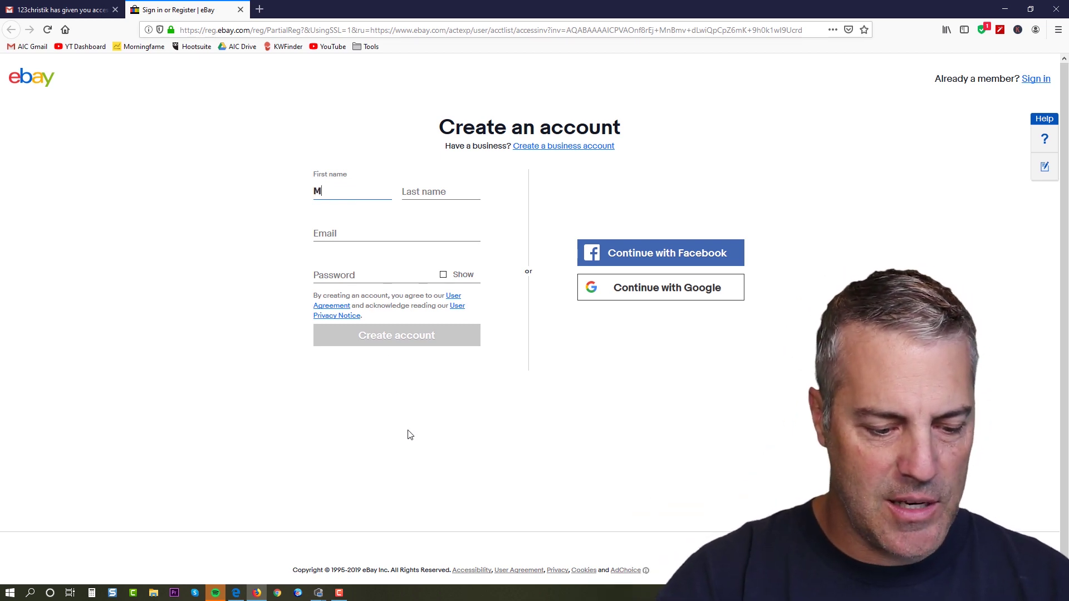
Register with the invitee's name, corrected email address and a password, declining Firefox's password save.
key(Tab)
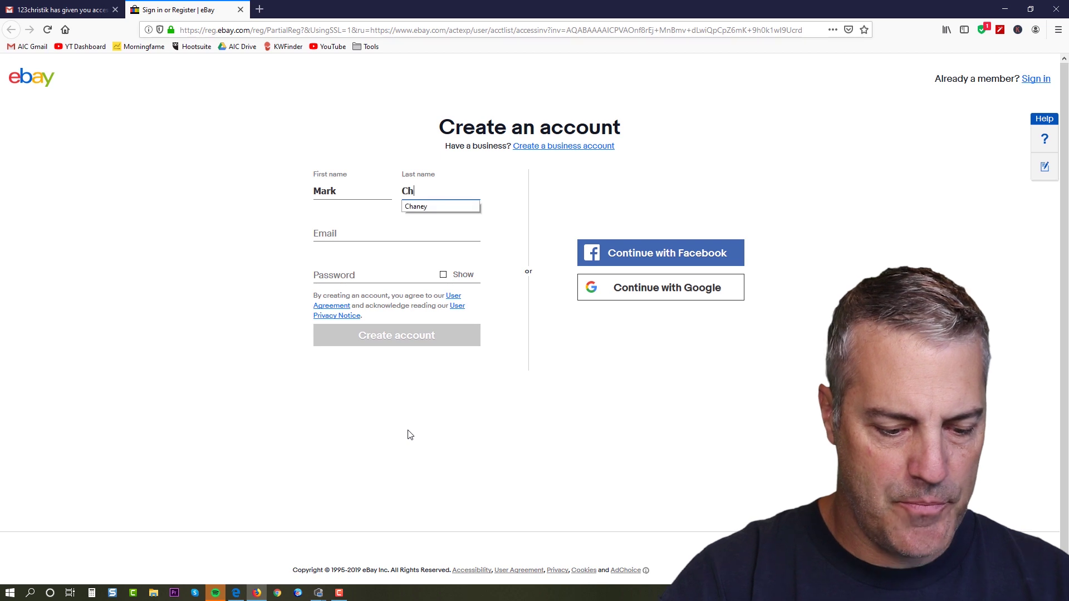
key(Tab)
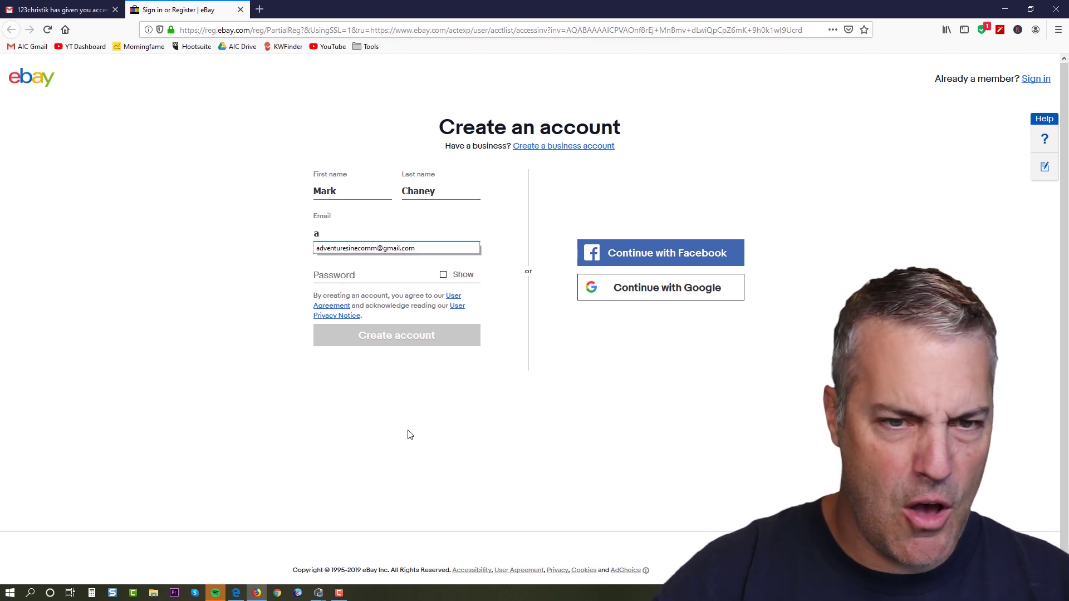
key(Tab)
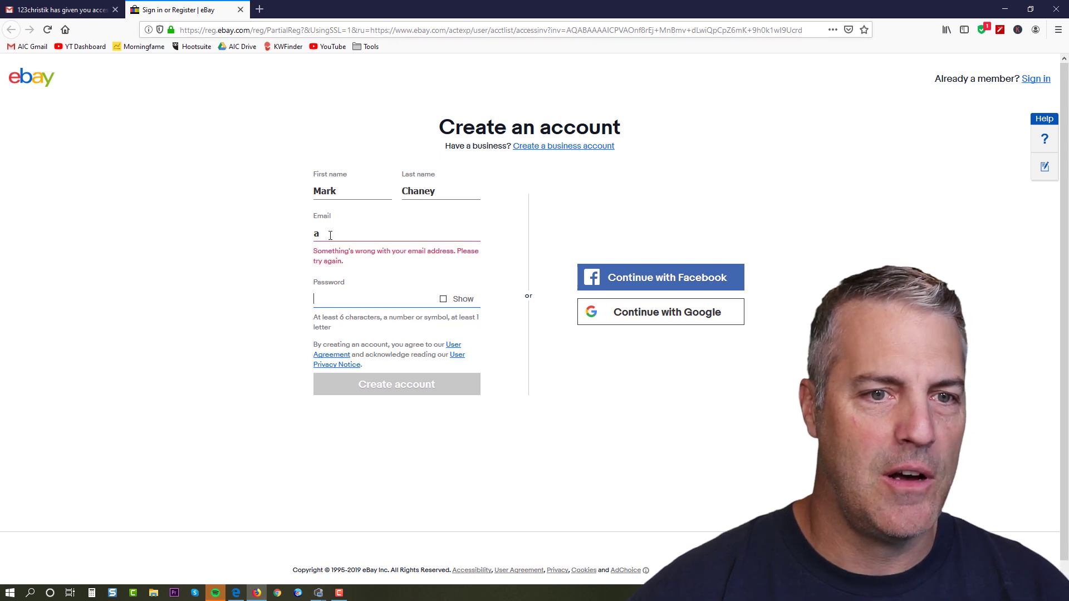
click(333, 235)
text(d)
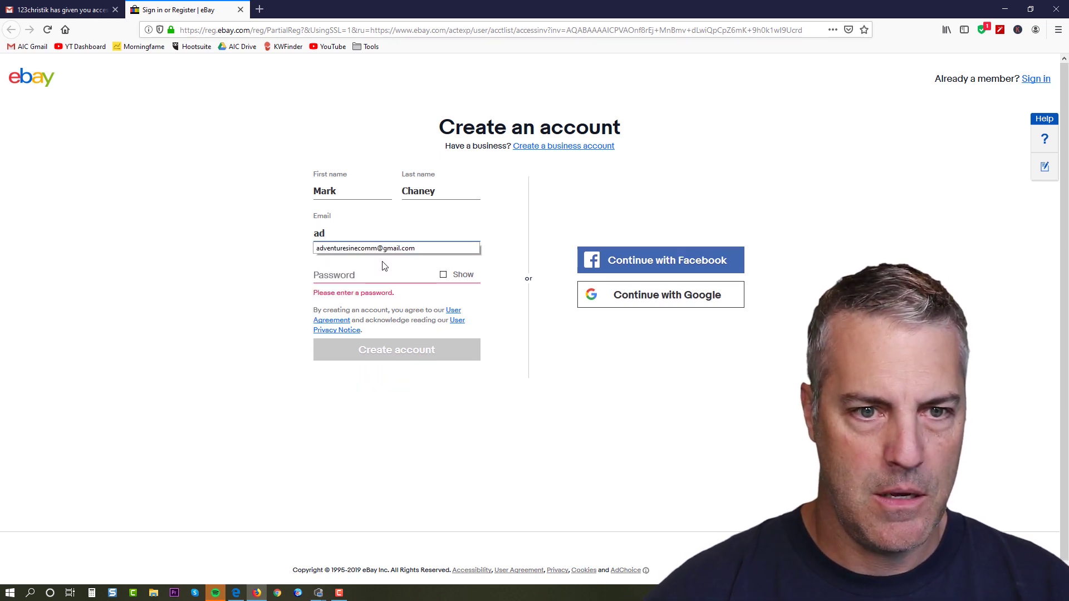
click(381, 248)
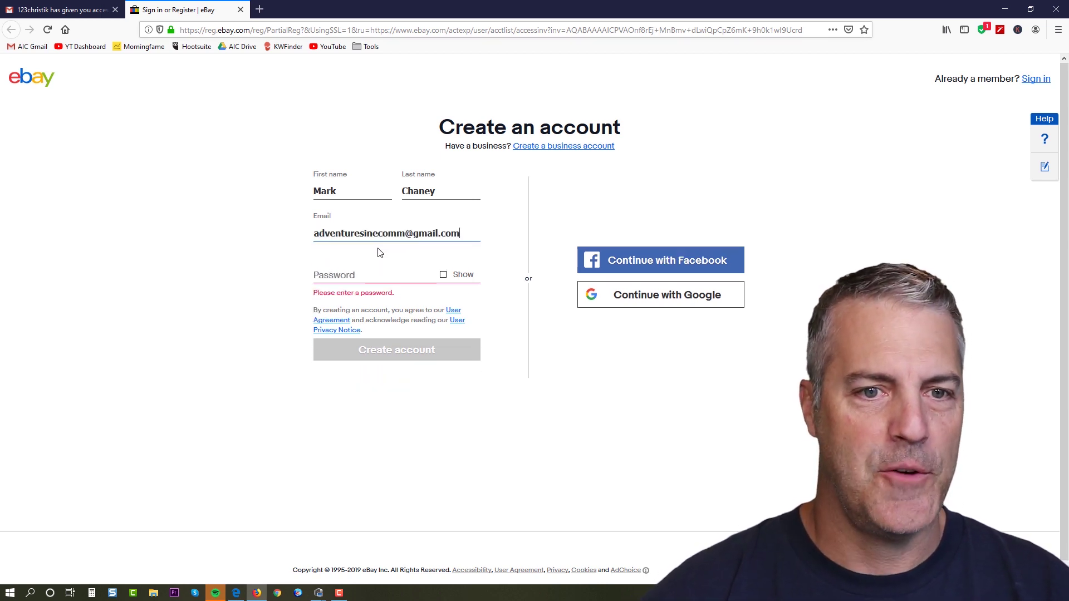
click(327, 275)
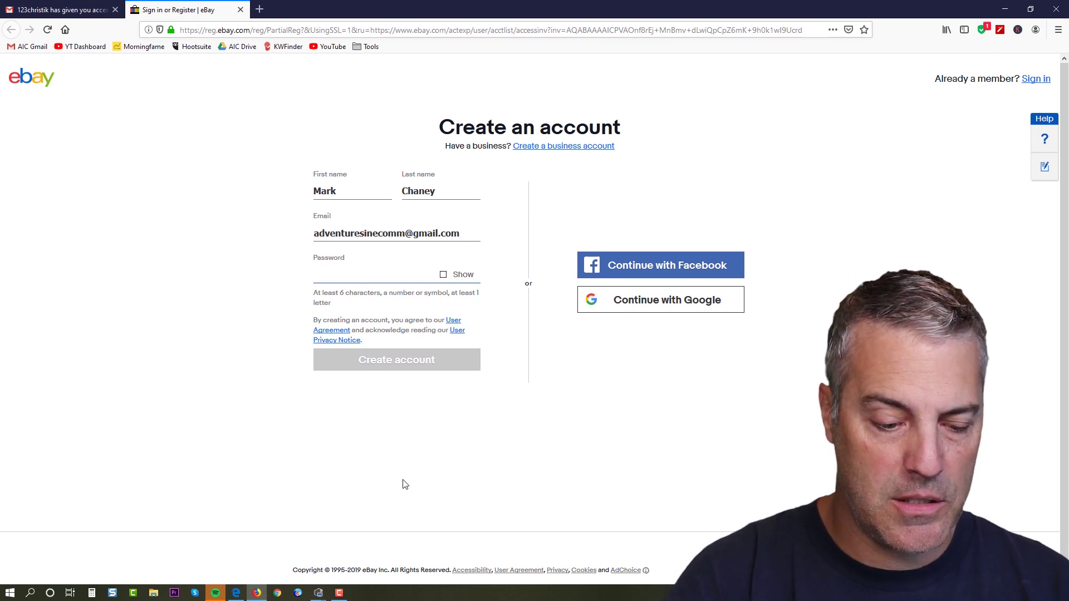
text(a)
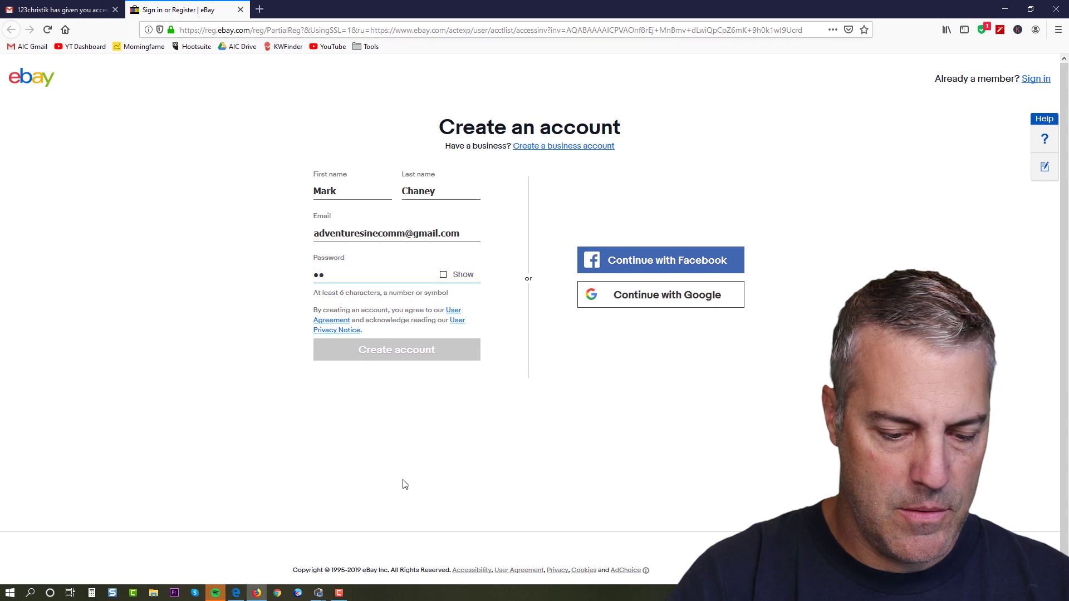
text(bcdefg)
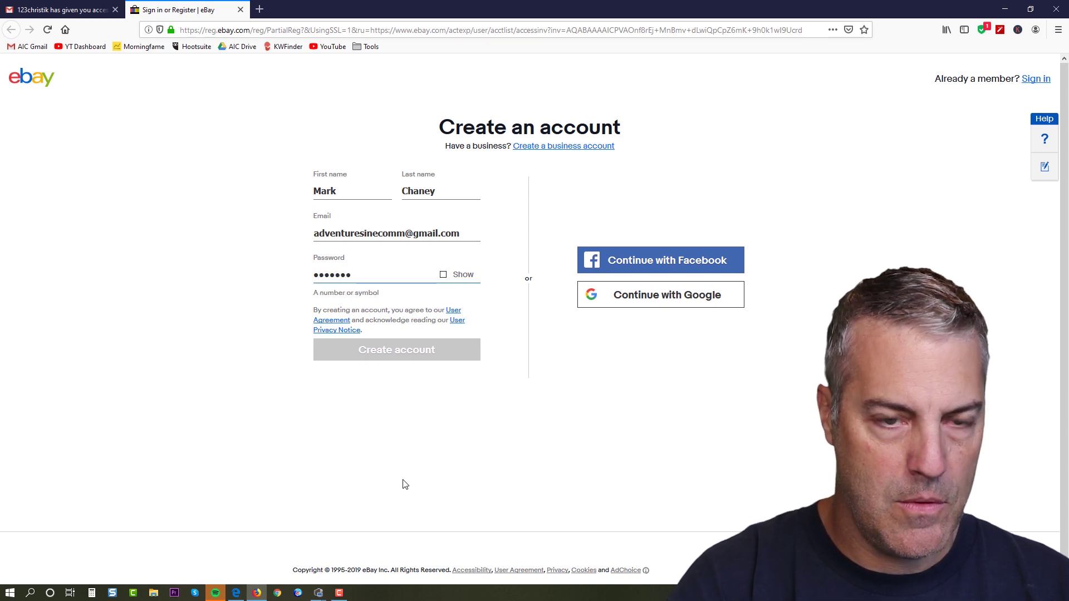
text(hijkl)
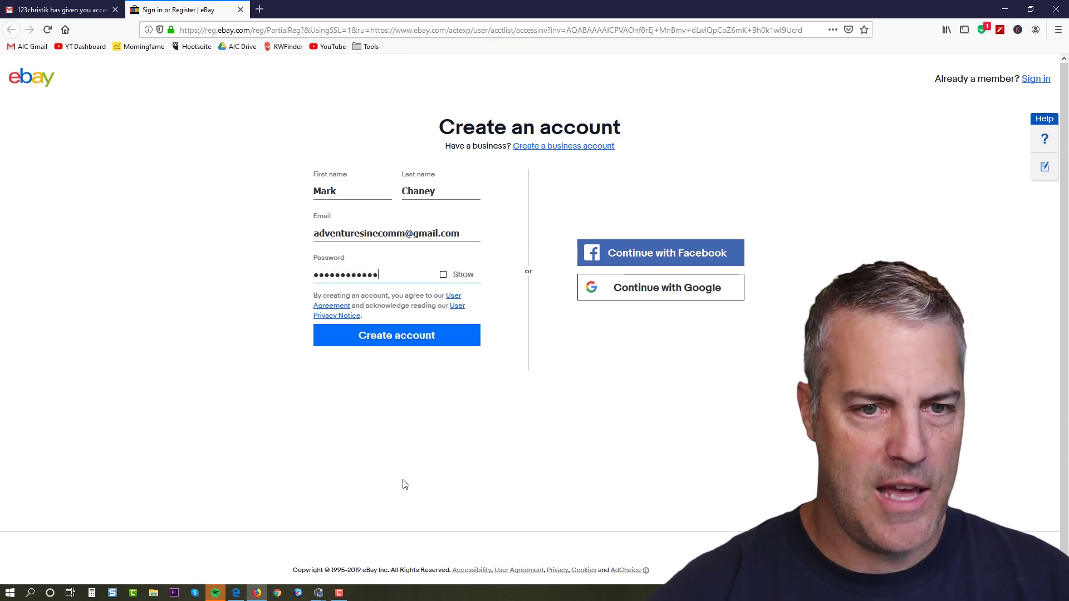
click(390, 340)
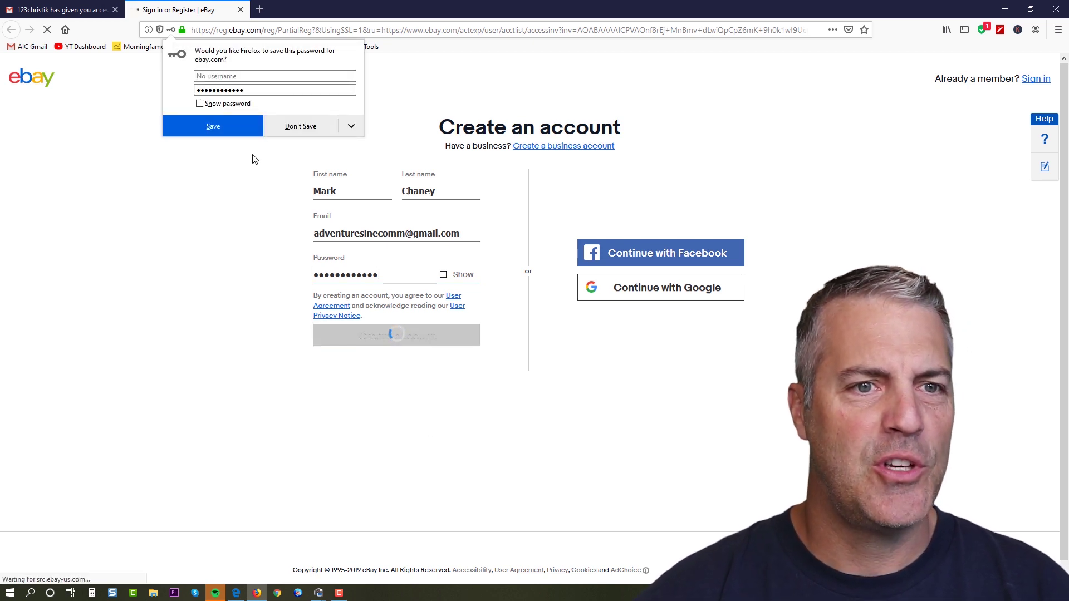
click(307, 129)
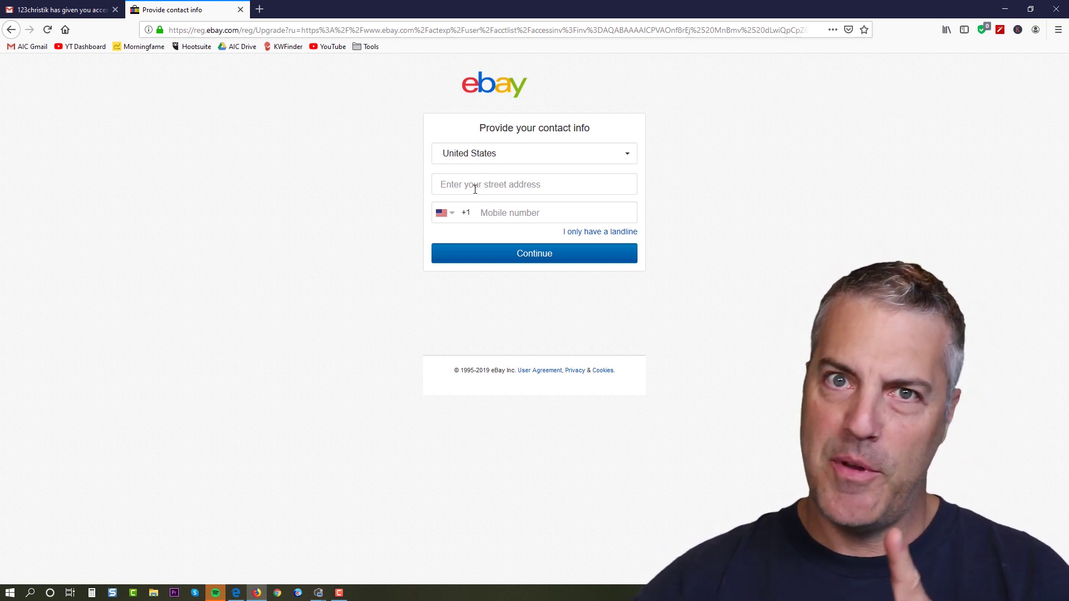
Fill in the street address from a suggestion and the mobile number, then continue.
click(475, 185)
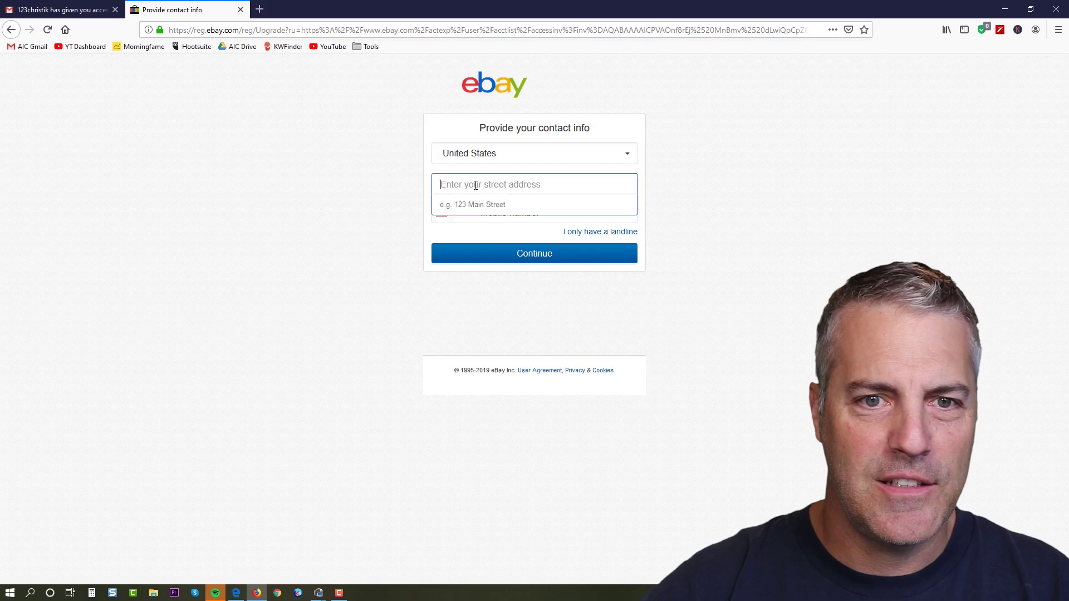
text(...)
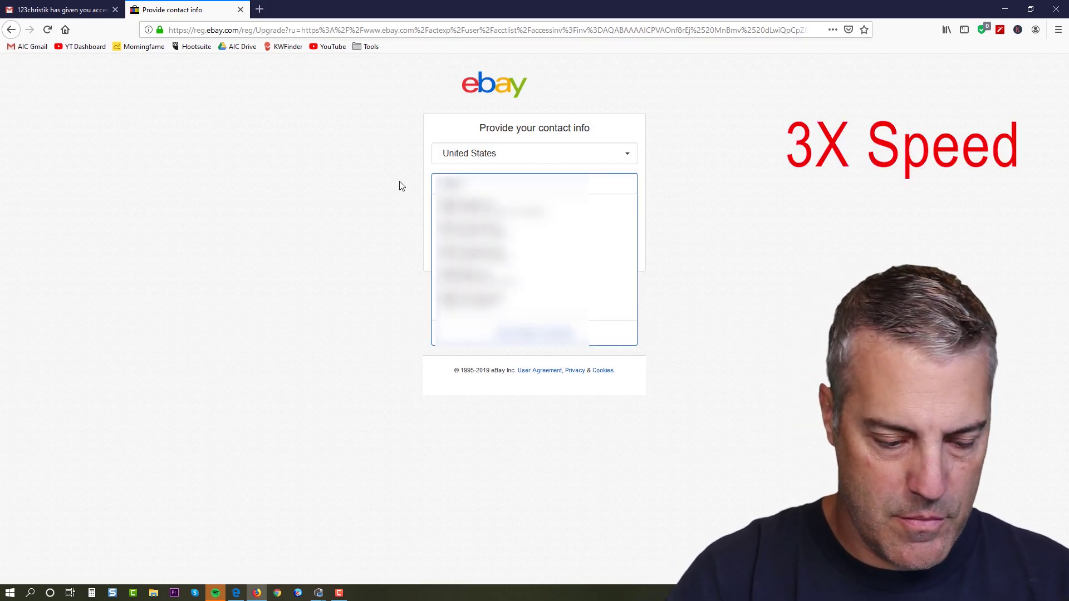
key(Down)
key(Down)
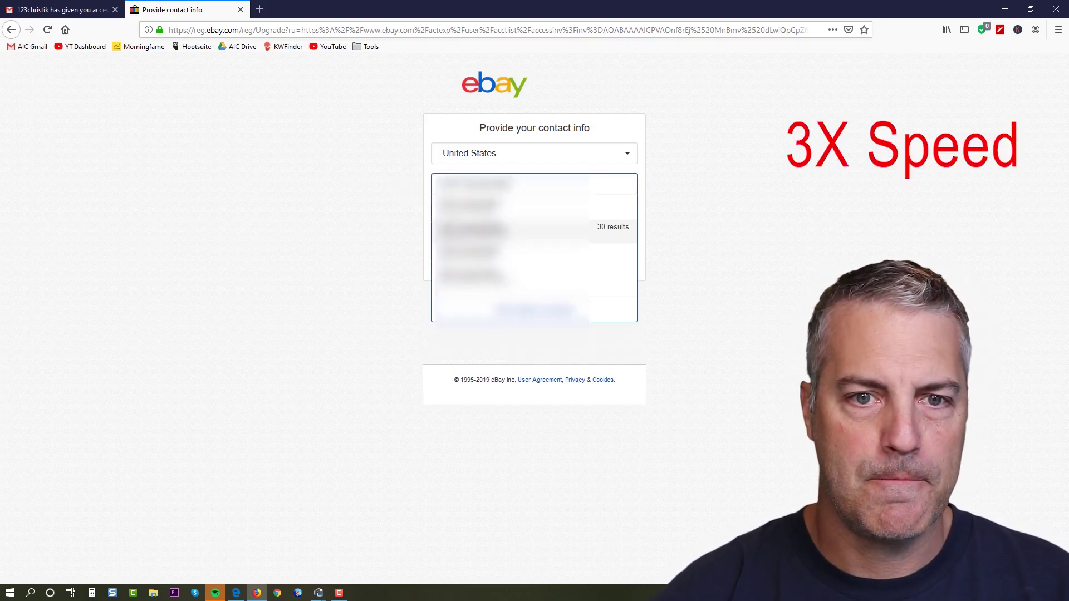
key(Return)
click(535, 299)
text(...)
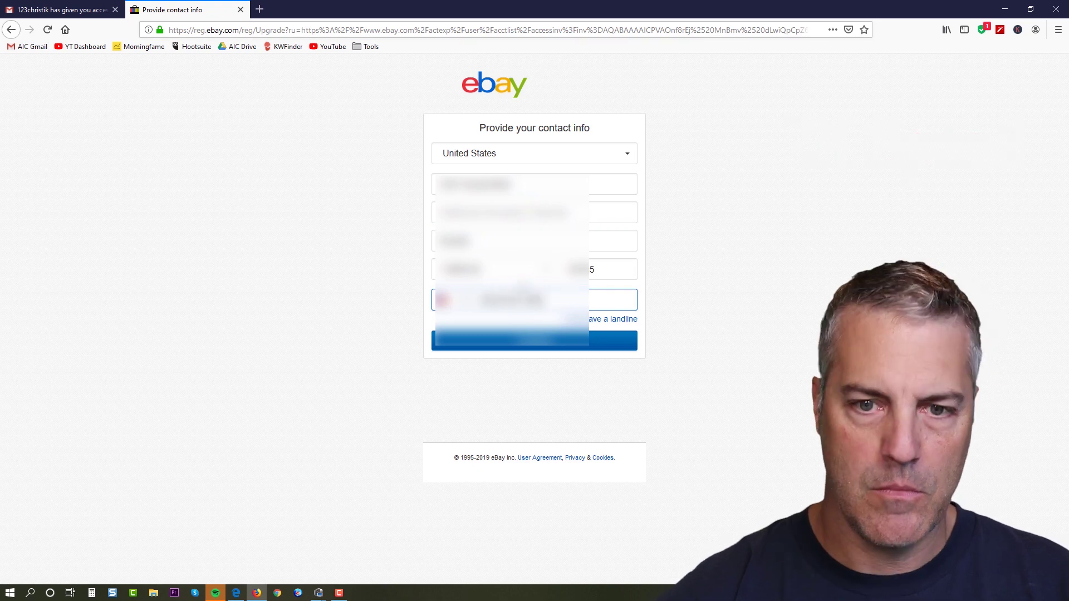
click(537, 340)
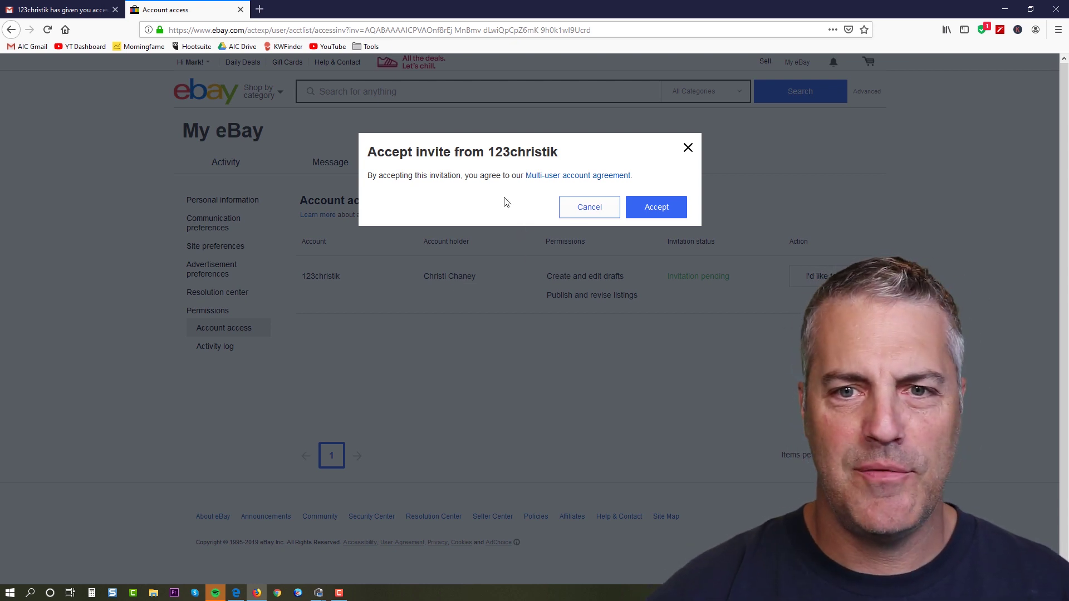
Accept the shared-account invite, then go to the My eBay summary page.
click(656, 208)
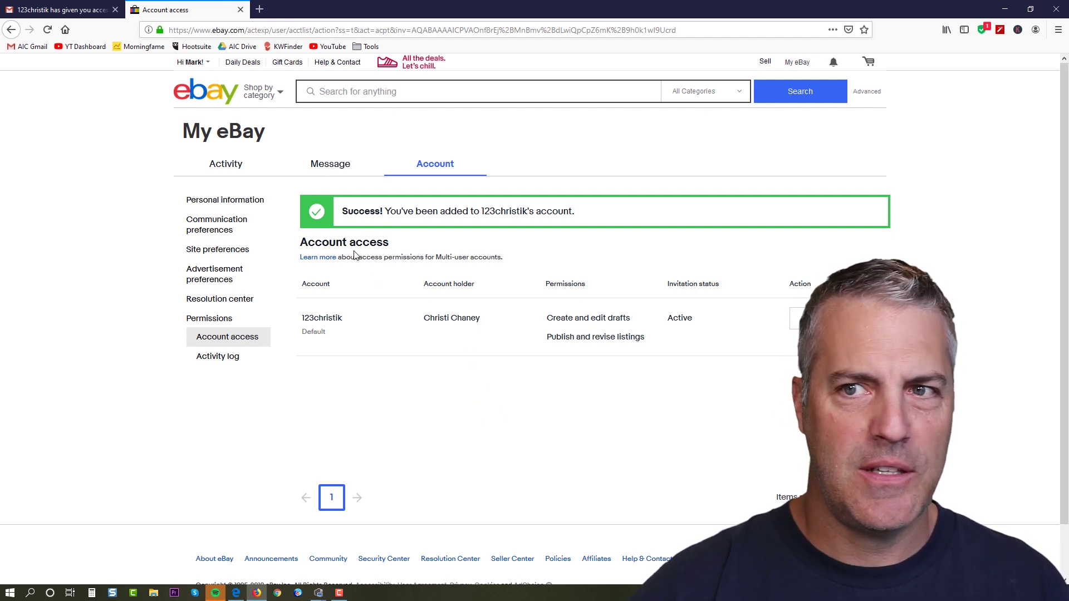
mouse_move(184, 64)
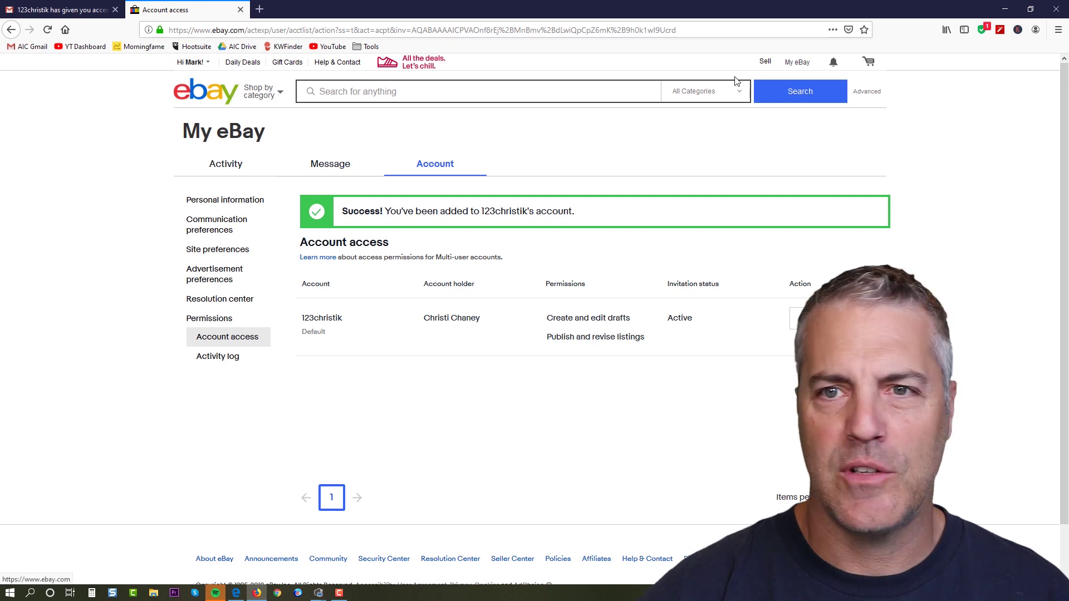
mouse_move(786, 68)
click(802, 64)
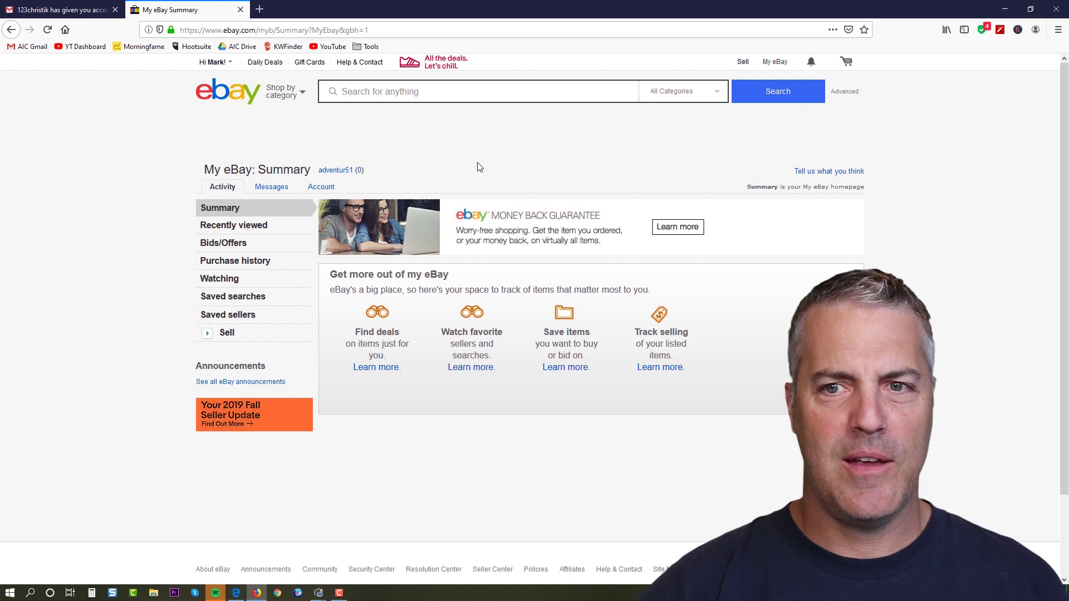
mouse_move(776, 63)
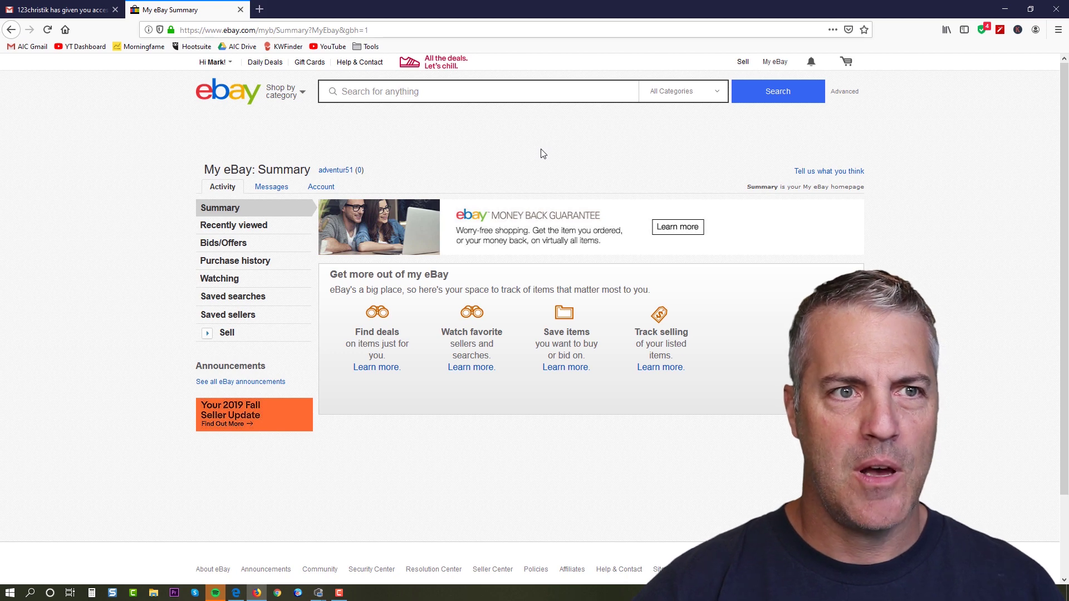
Open Account settings and go to the Account access permissions.
mouse_move(217, 64)
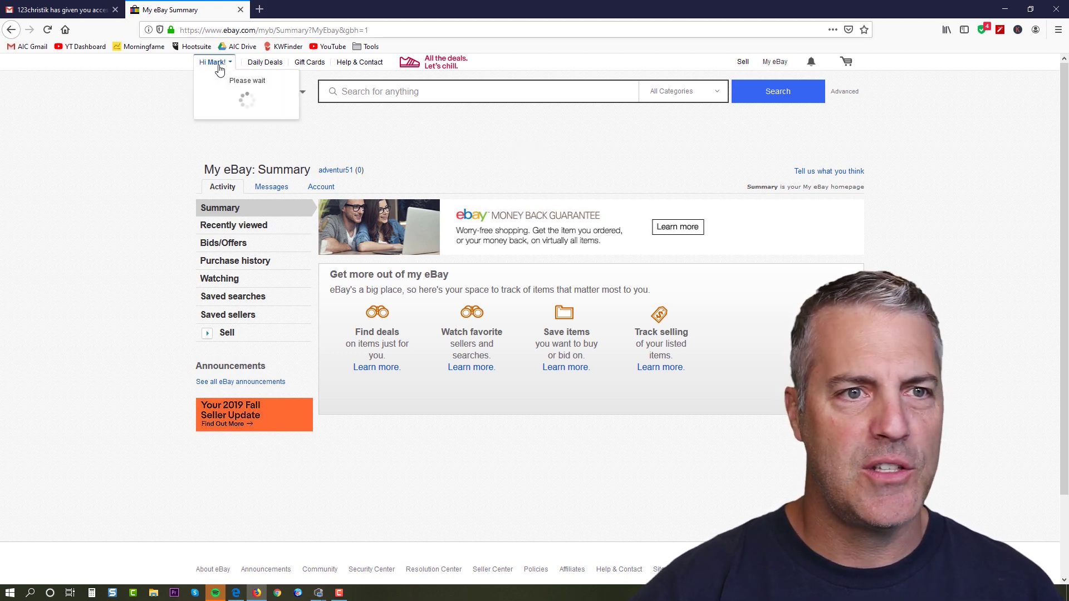
click(239, 120)
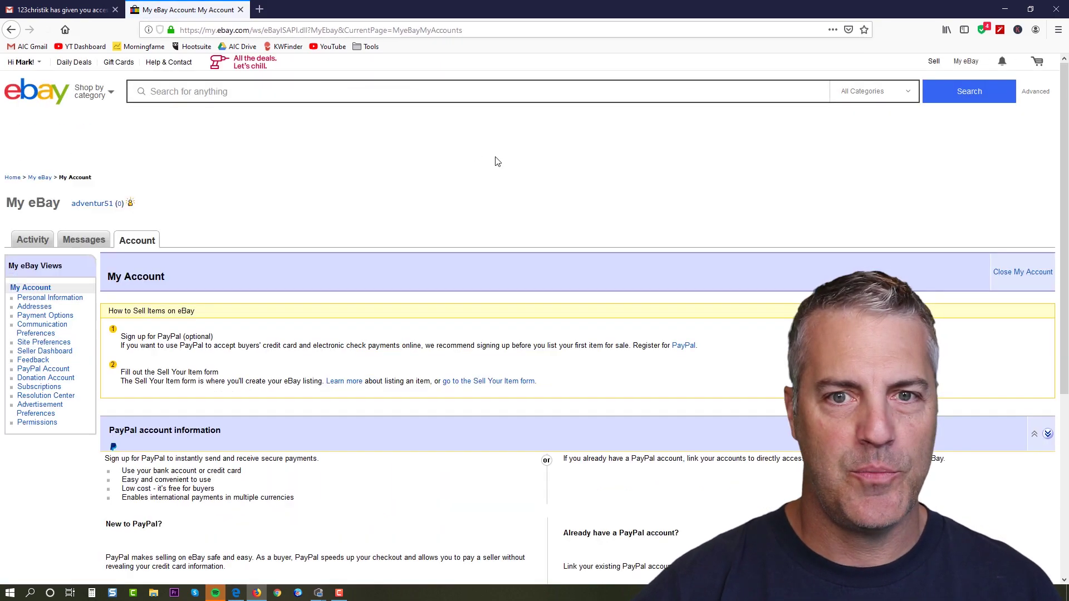
click(45, 426)
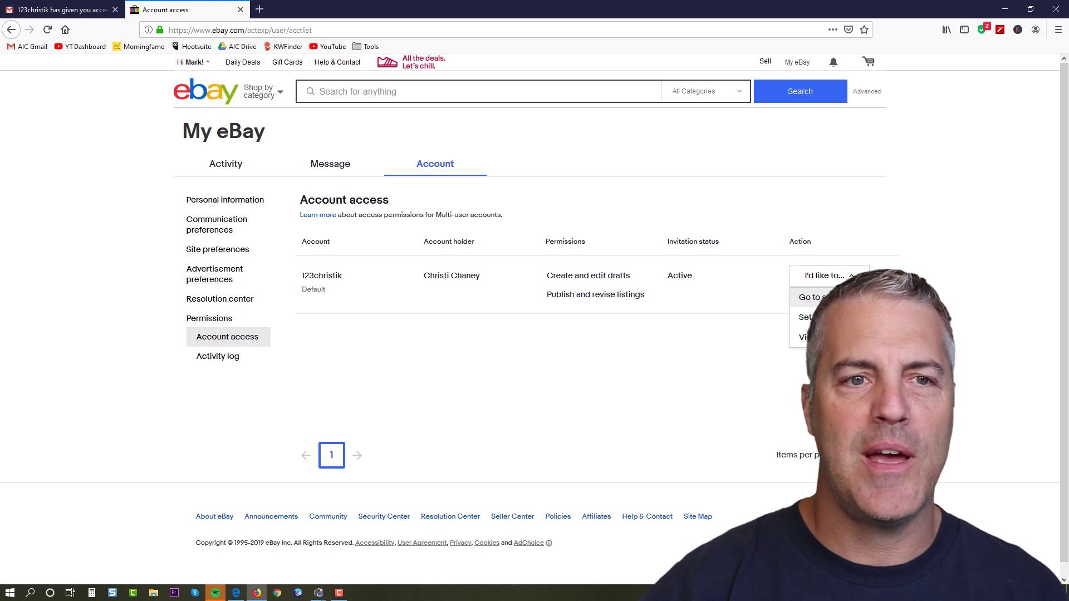
Enter the shared account's Seller Hub, signing in again with the password and declining to save it.
click(810, 297)
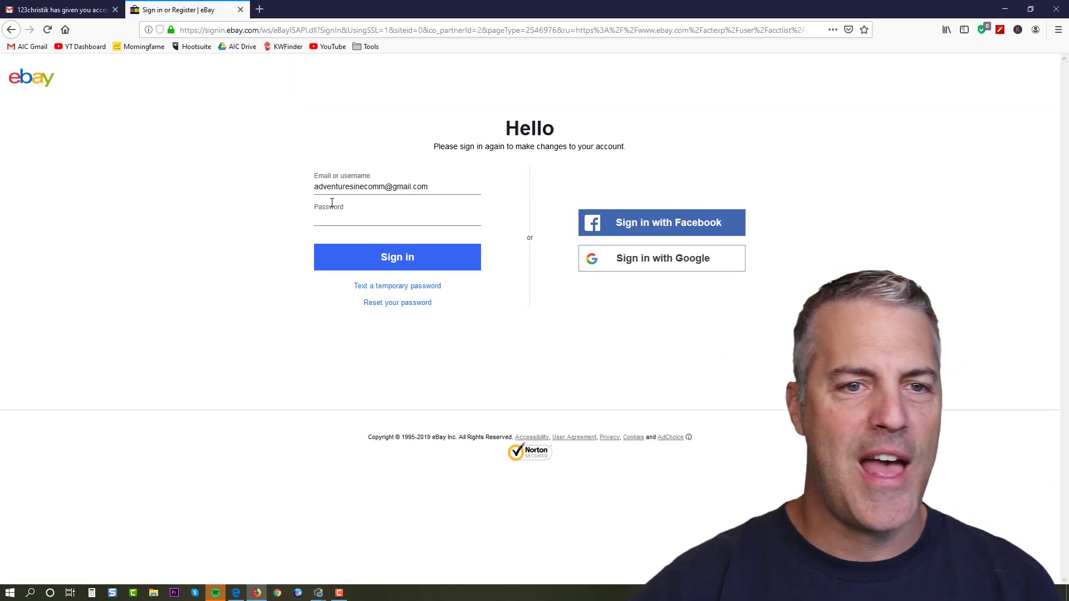
click(332, 218)
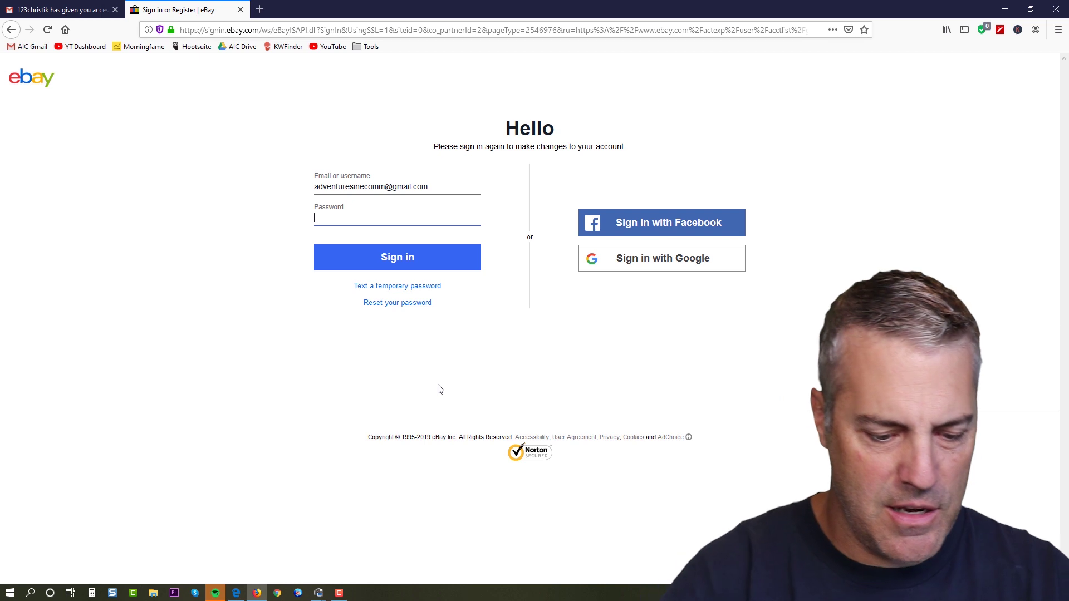
text(••)
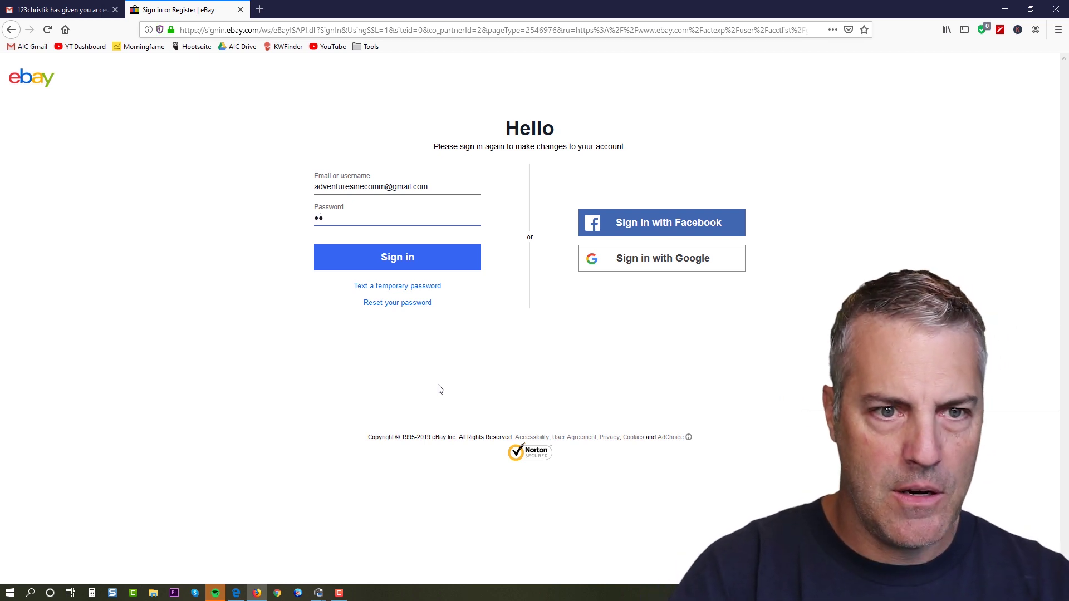
text(••)
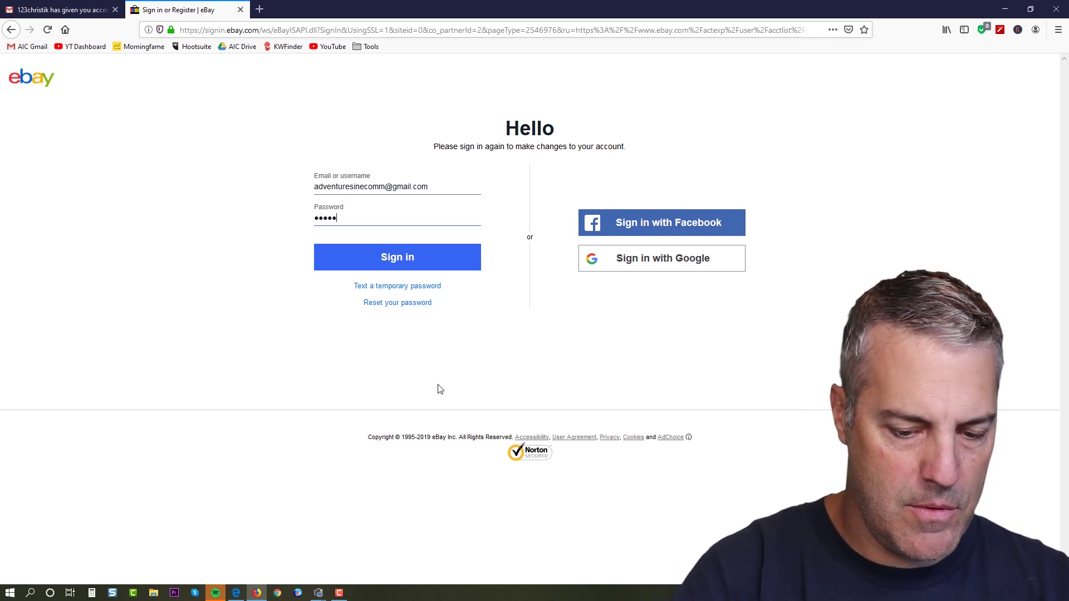
text(•••••)
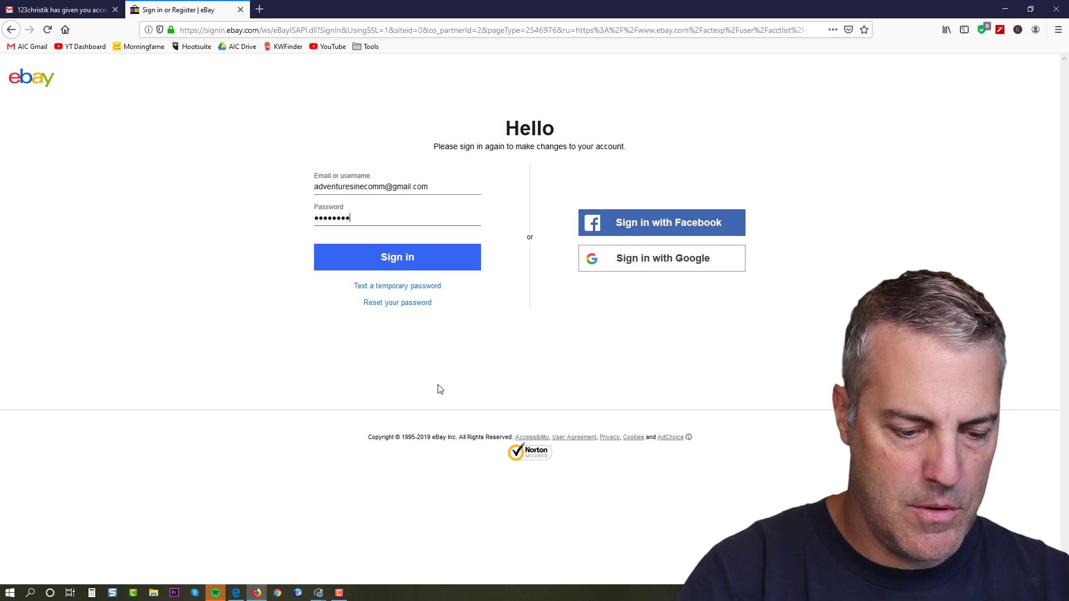
click(397, 262)
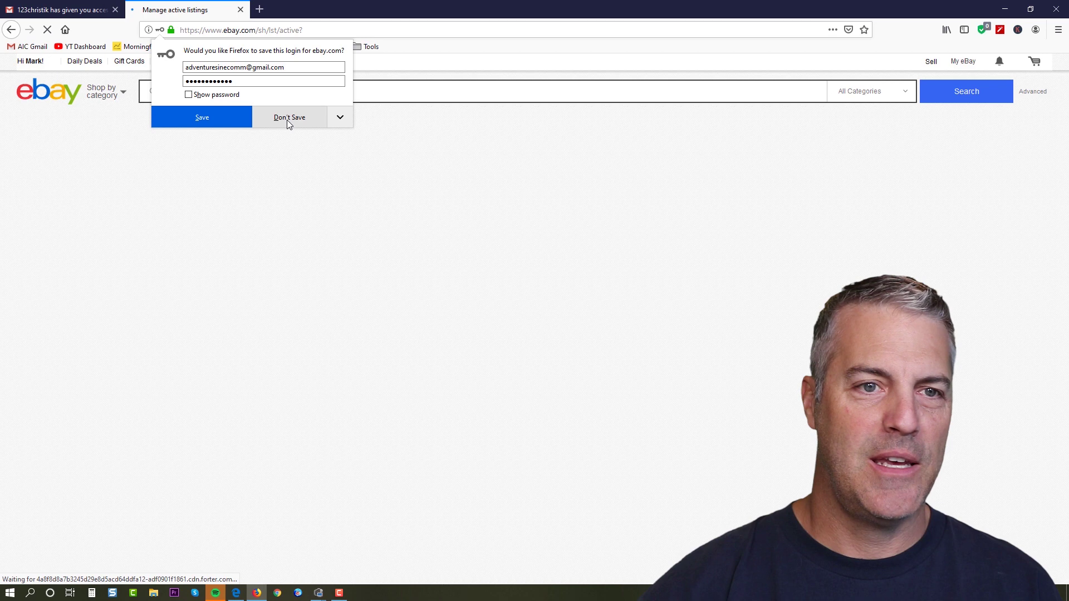
click(287, 119)
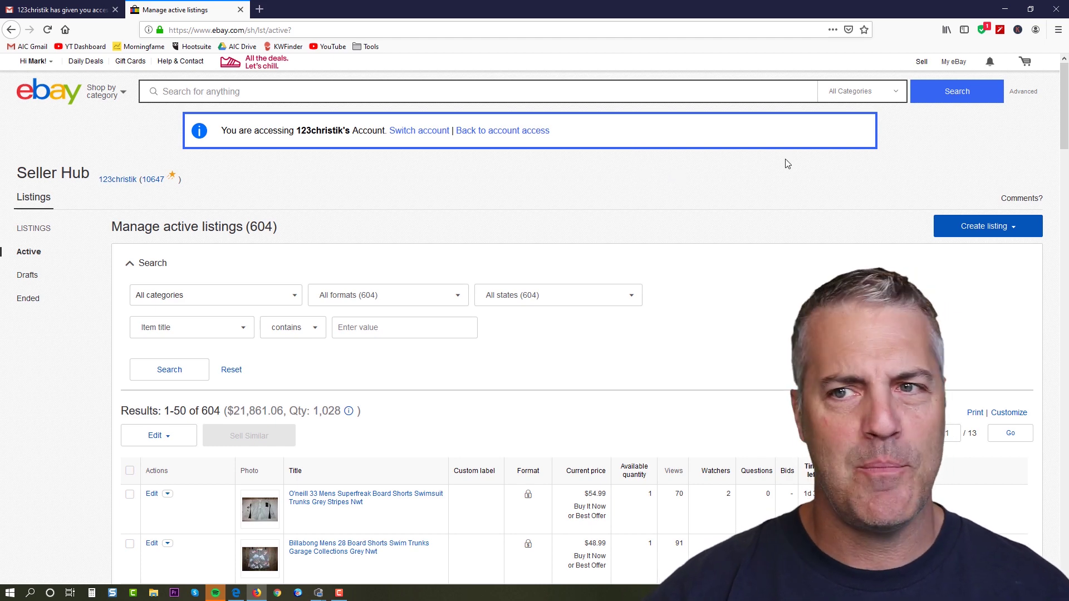
Scroll through the shared account's 604 active listings, then go to the Switch account page.
mouse_move(954, 64)
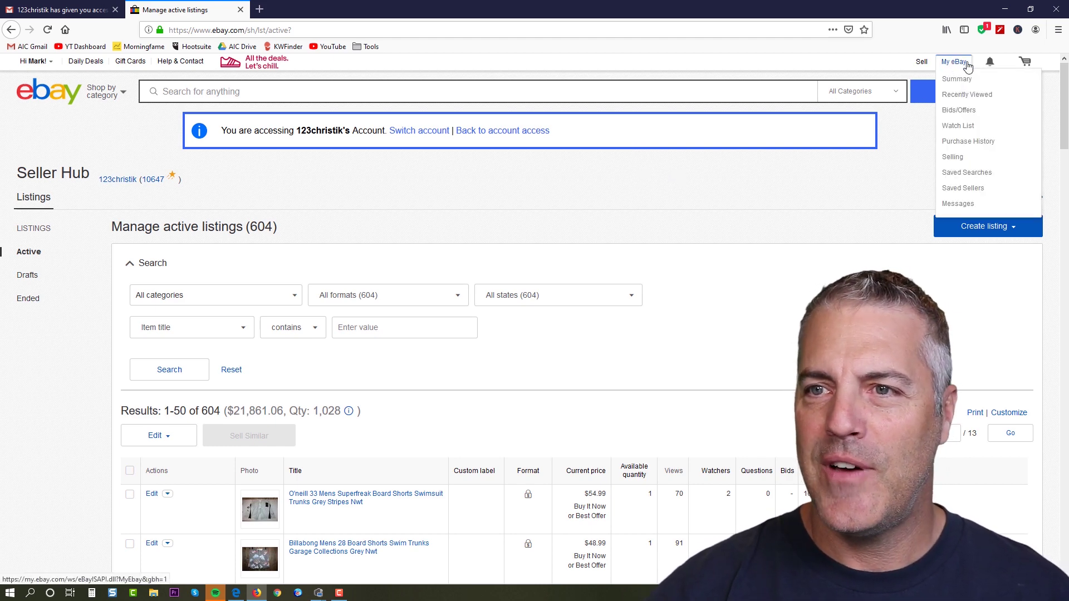
scroll(697, 311, down, 10)
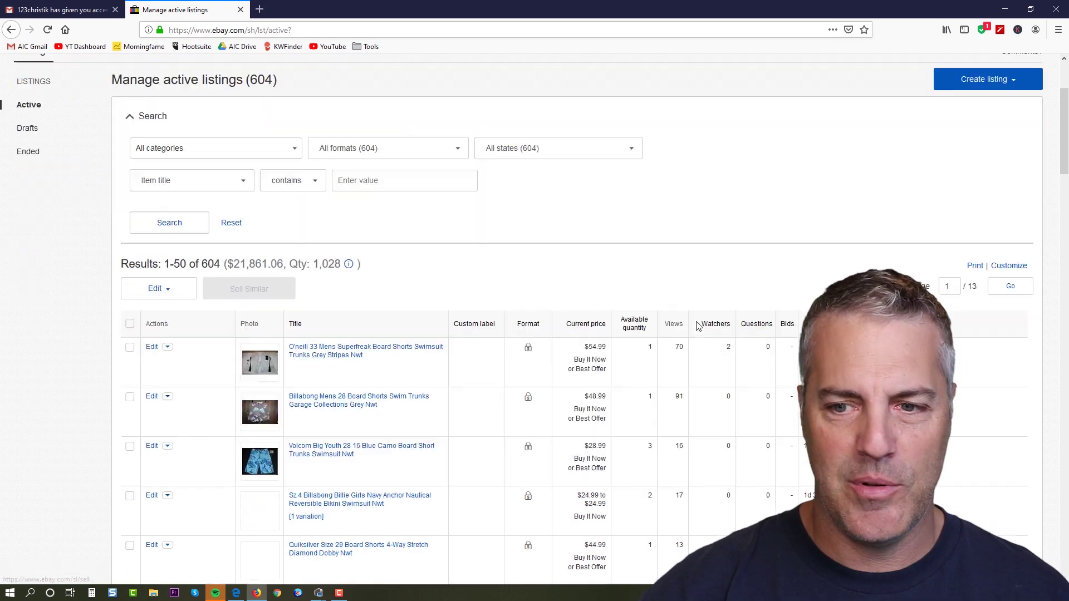
scroll(697, 311, up, 10)
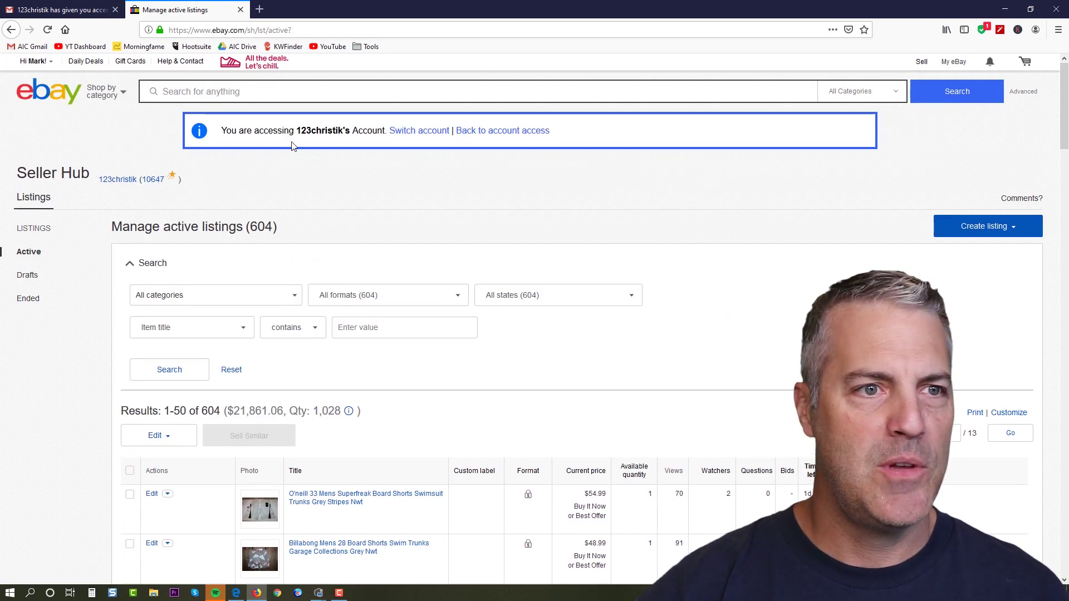
click(425, 133)
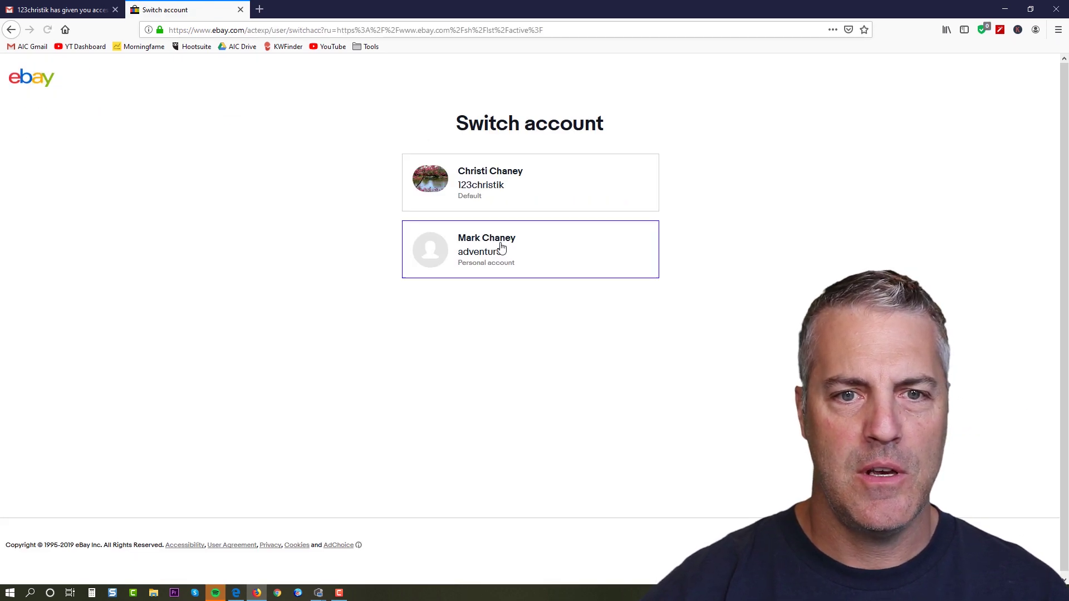
Switch to the personal account, sign in with its password, and decline saving the login.
click(495, 240)
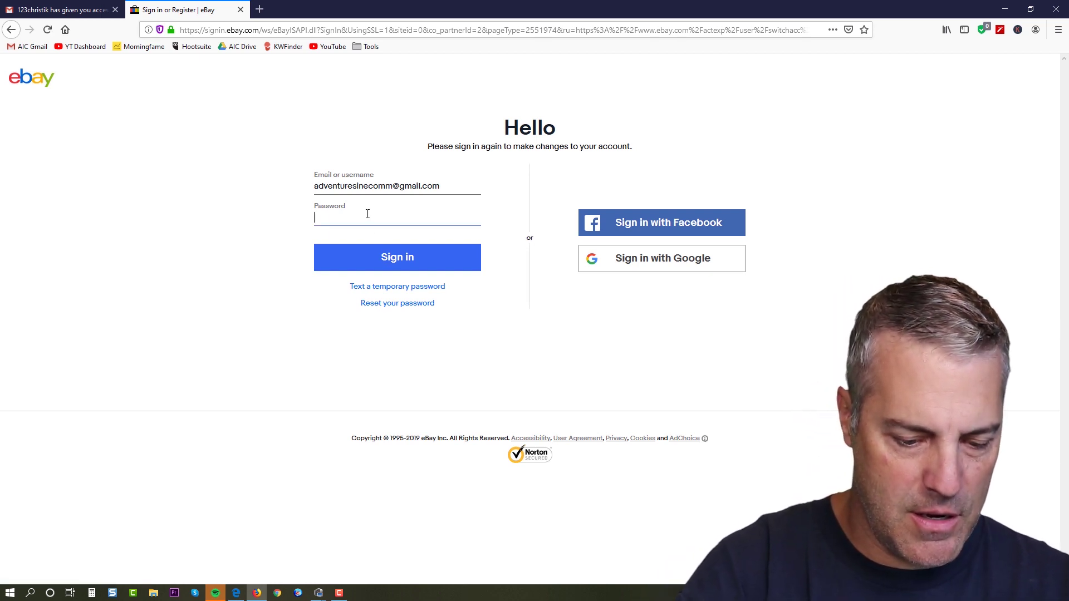
text(••••••••••••)
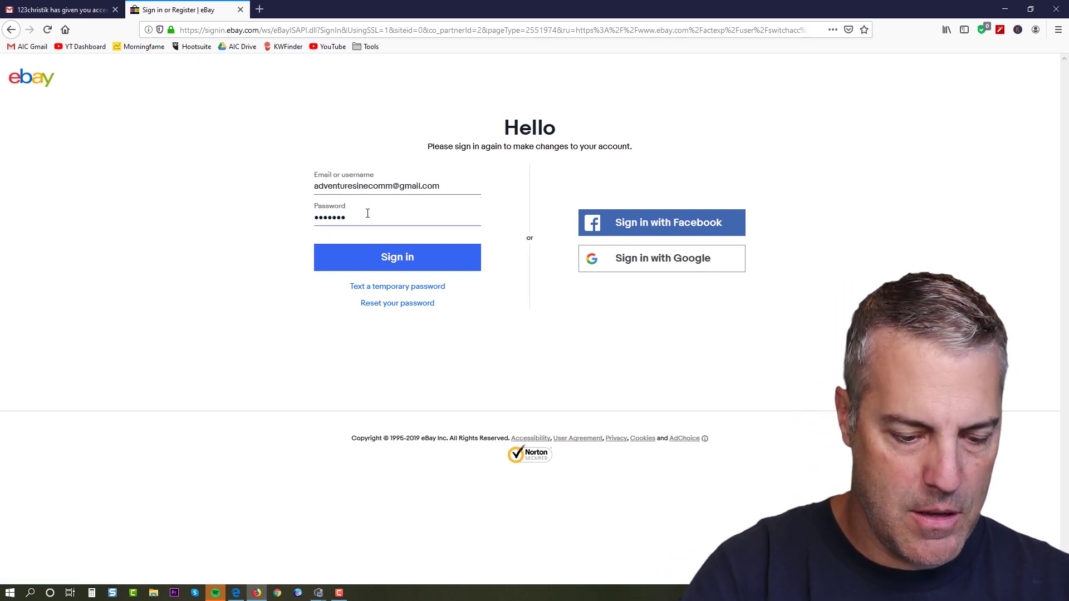
click(398, 260)
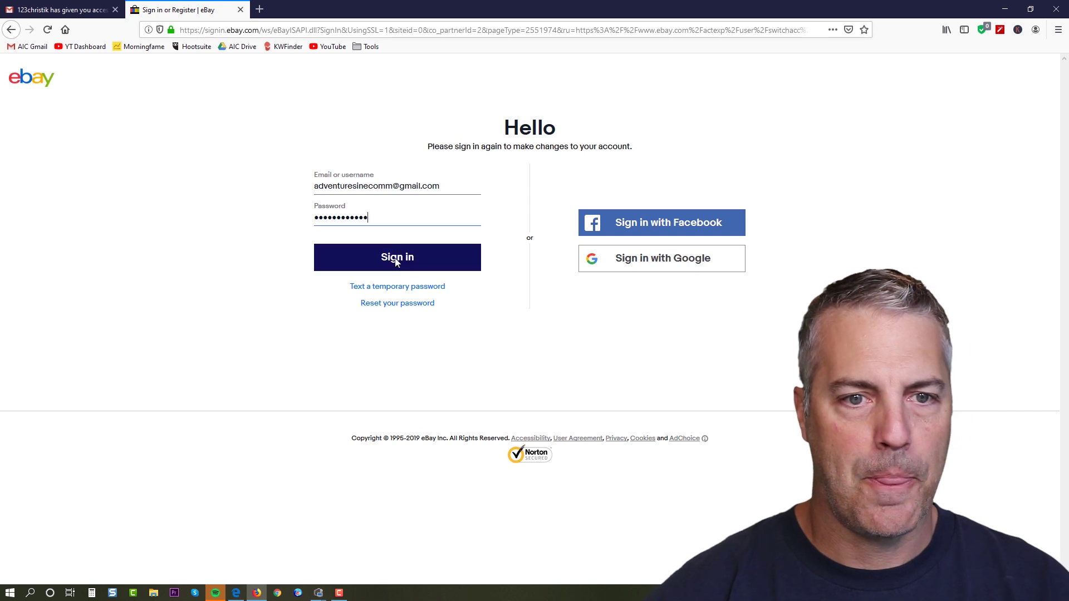
click(299, 118)
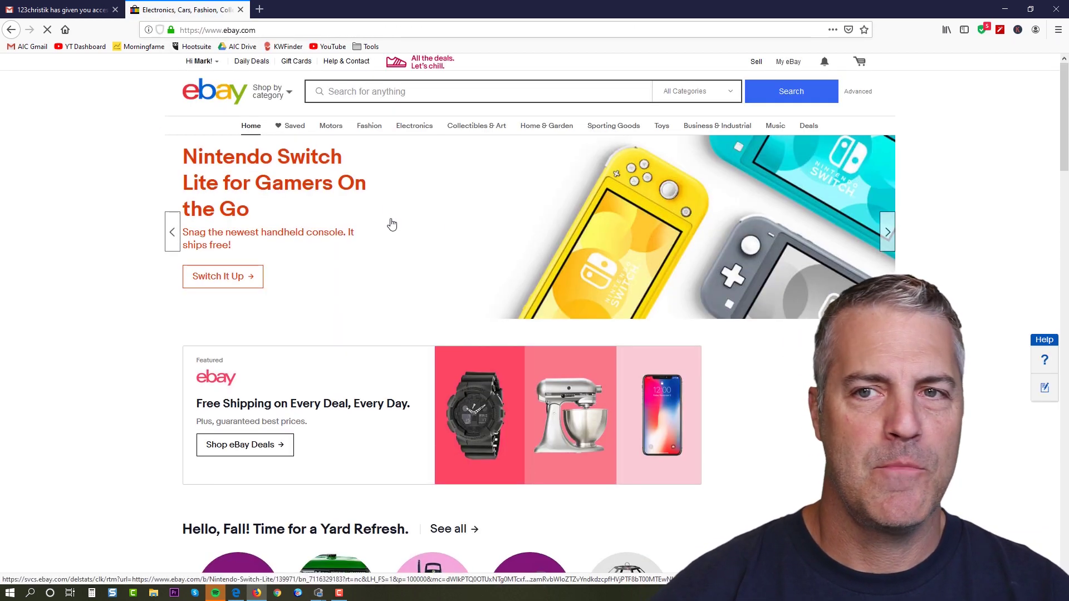
Go to eBay's Help & Contact customer service page.
scroll(716, 334, down, 10)
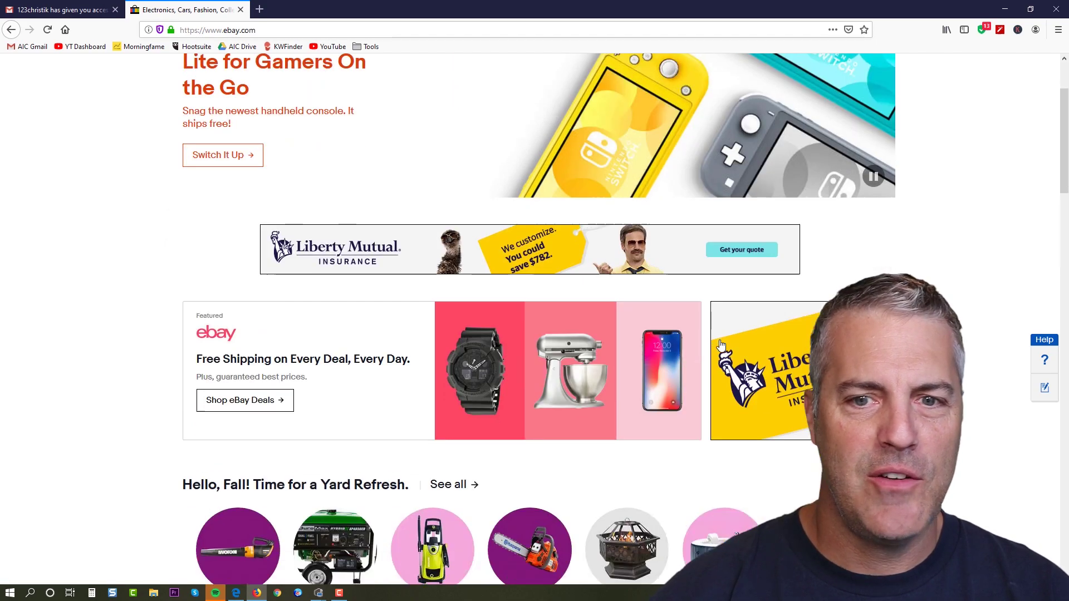
scroll(719, 329, up, 8)
scroll(718, 325, up, 4)
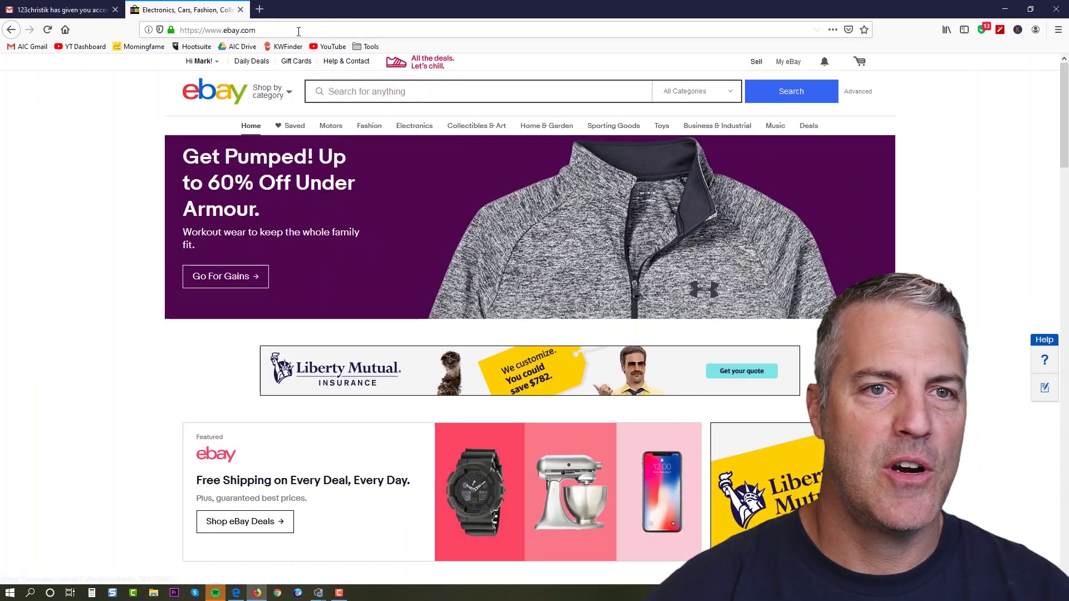
click(346, 65)
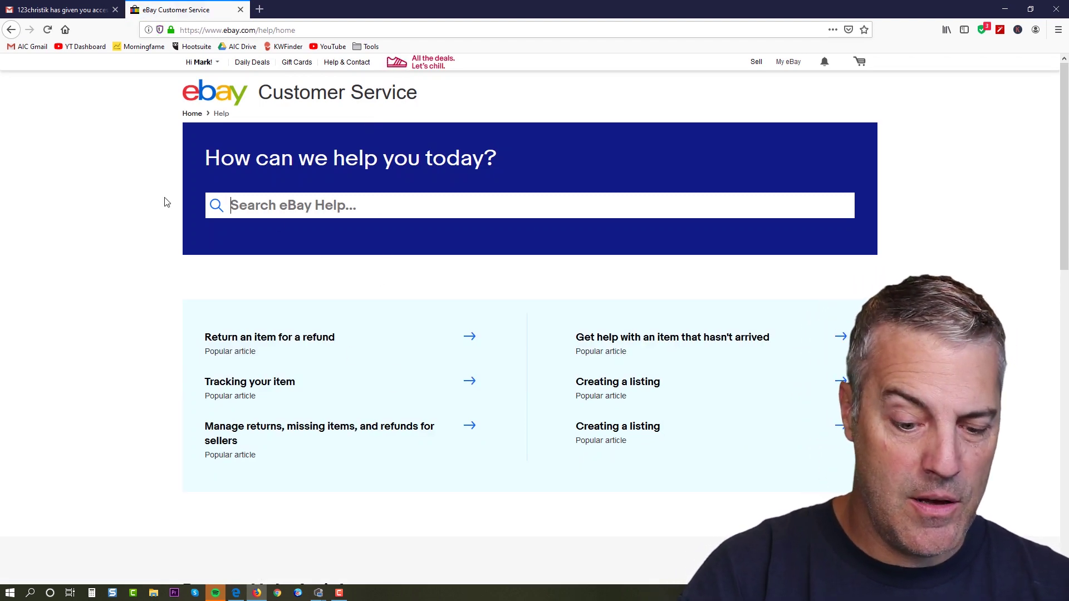
Search eBay Help for 'multi user account access', scan the matching articles, then clear the search.
text(multi)
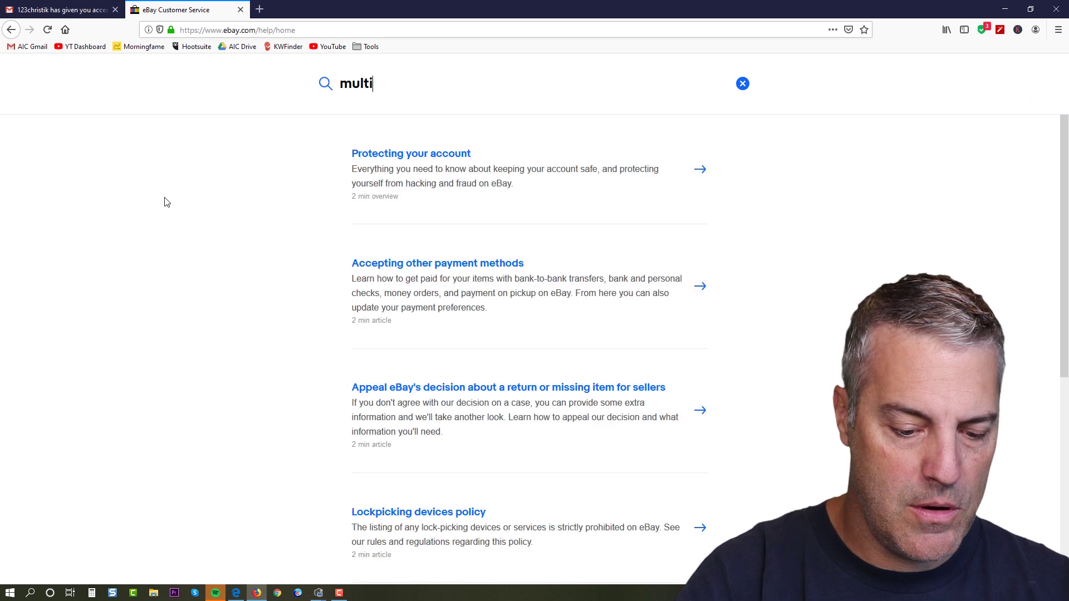
text( us)
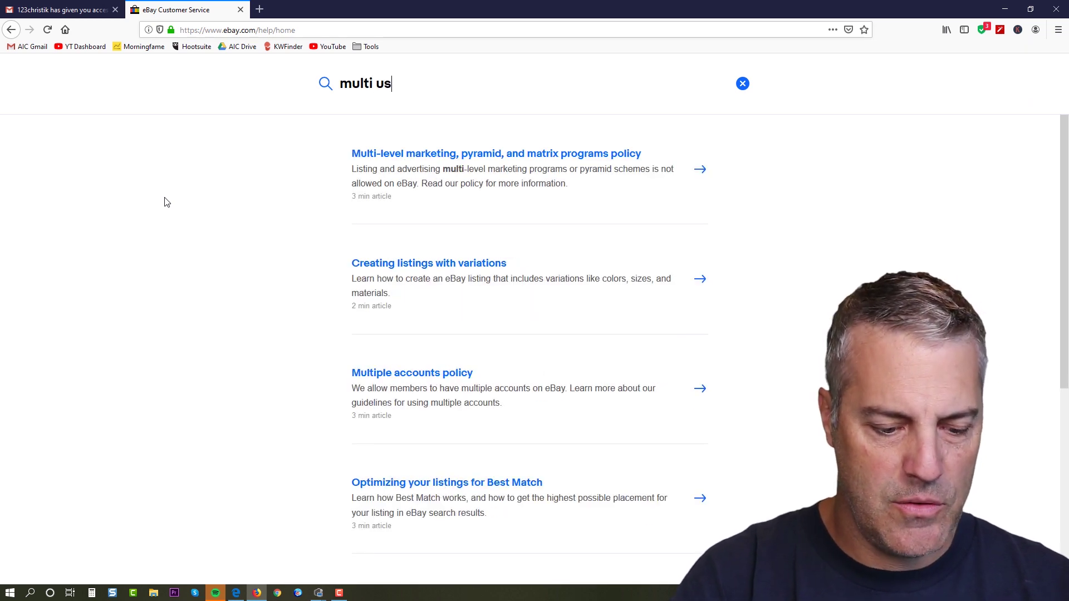
text(er account ac)
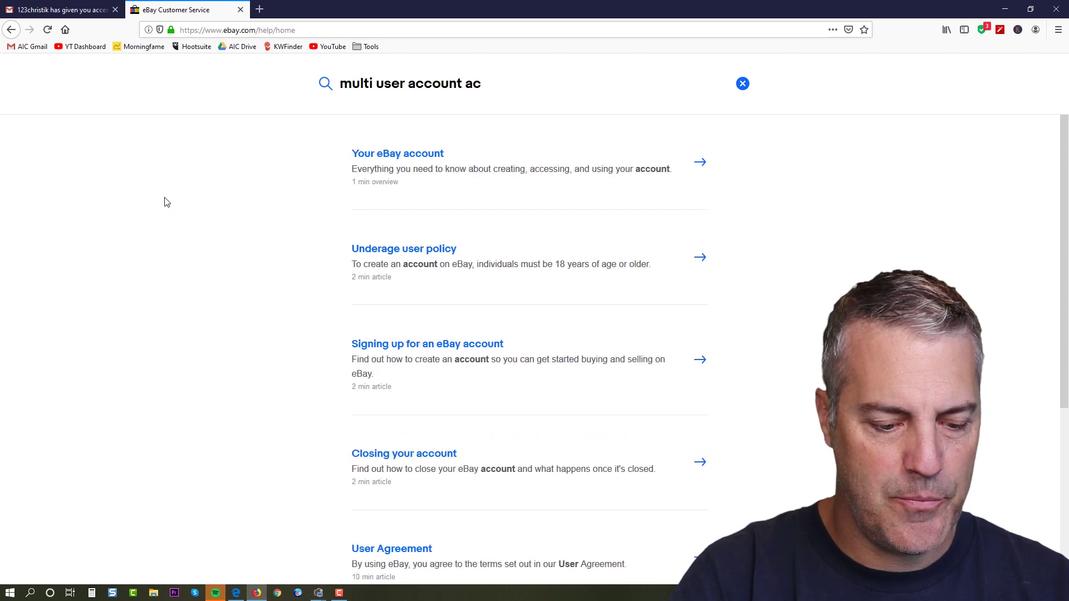
text(cess)
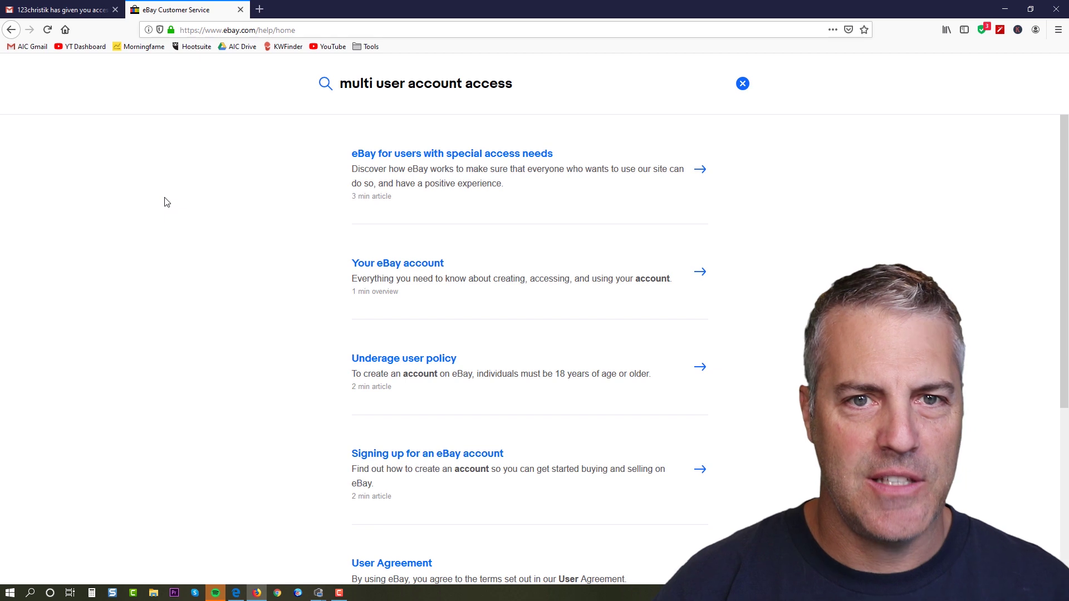
scroll(486, 326, down, 5)
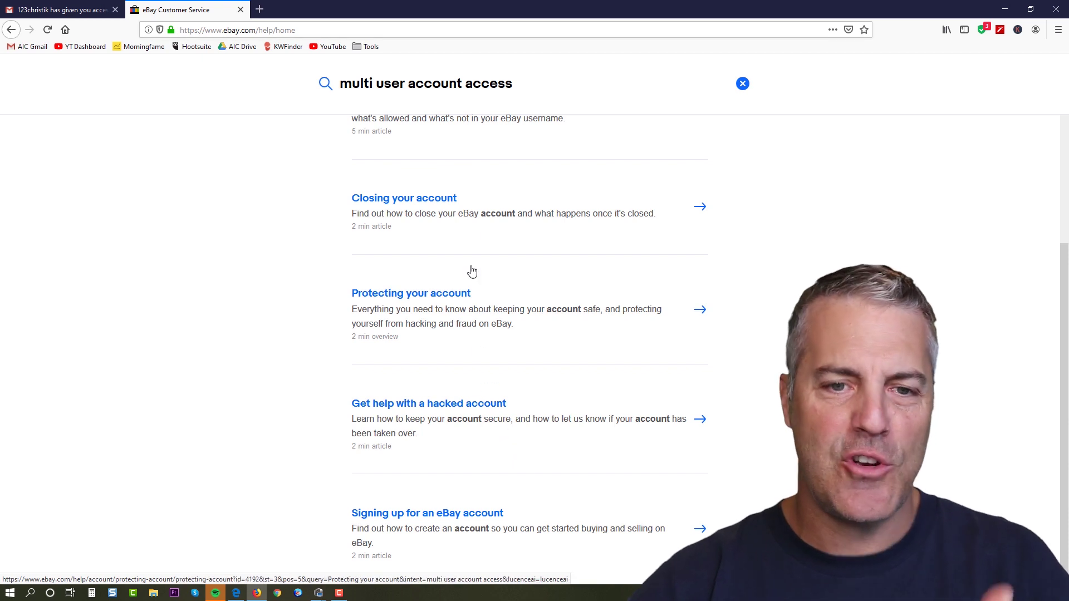
scroll(514, 346, up, 5)
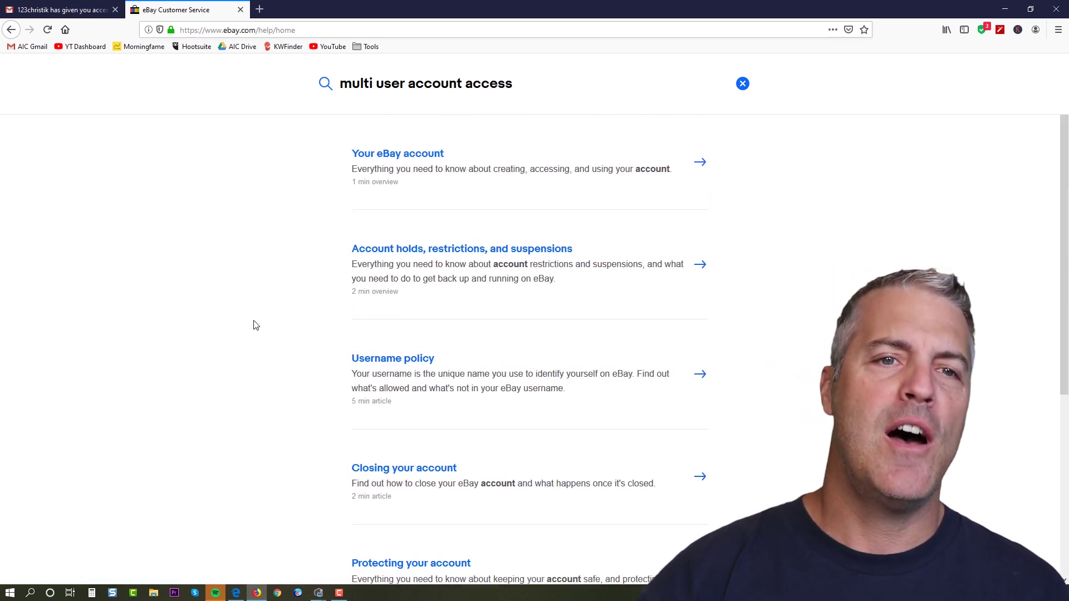
click(743, 83)
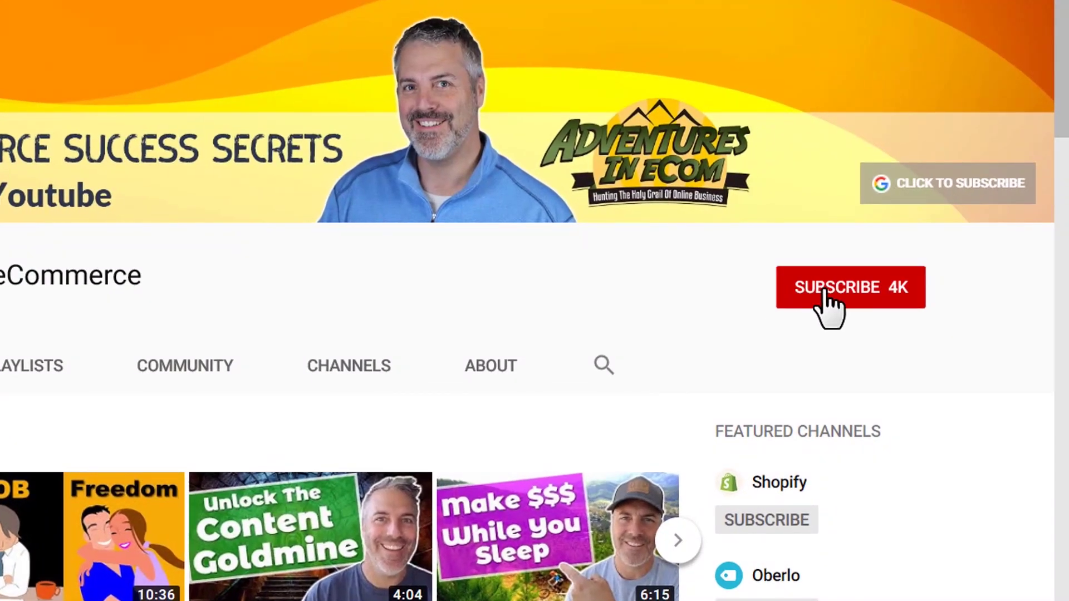
Subscribe to Adventures In eCommerce and turn on bell notifications for new uploads.
click(864, 289)
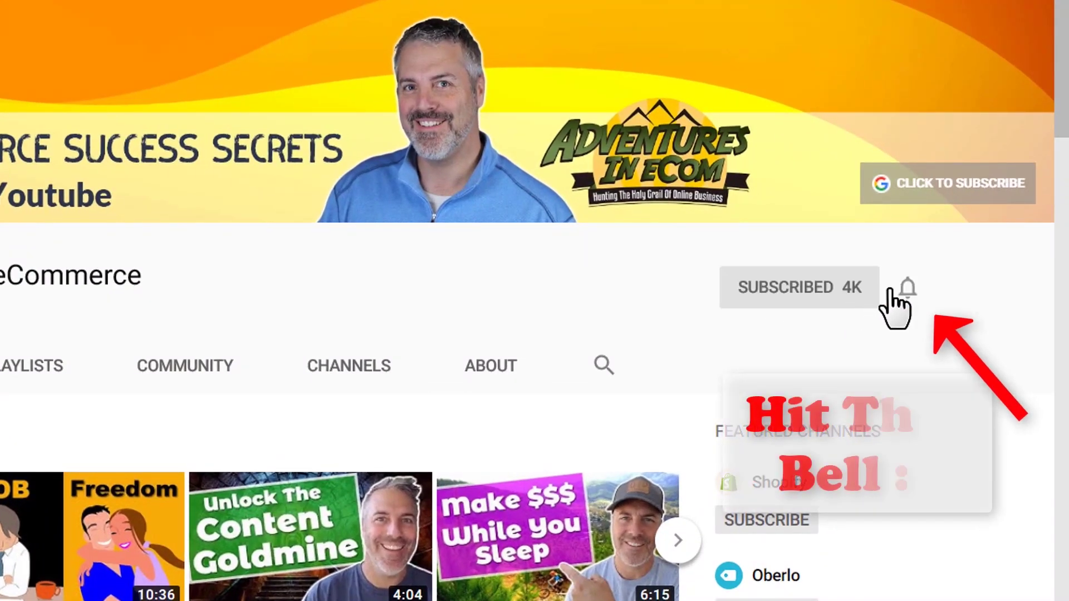
click(907, 288)
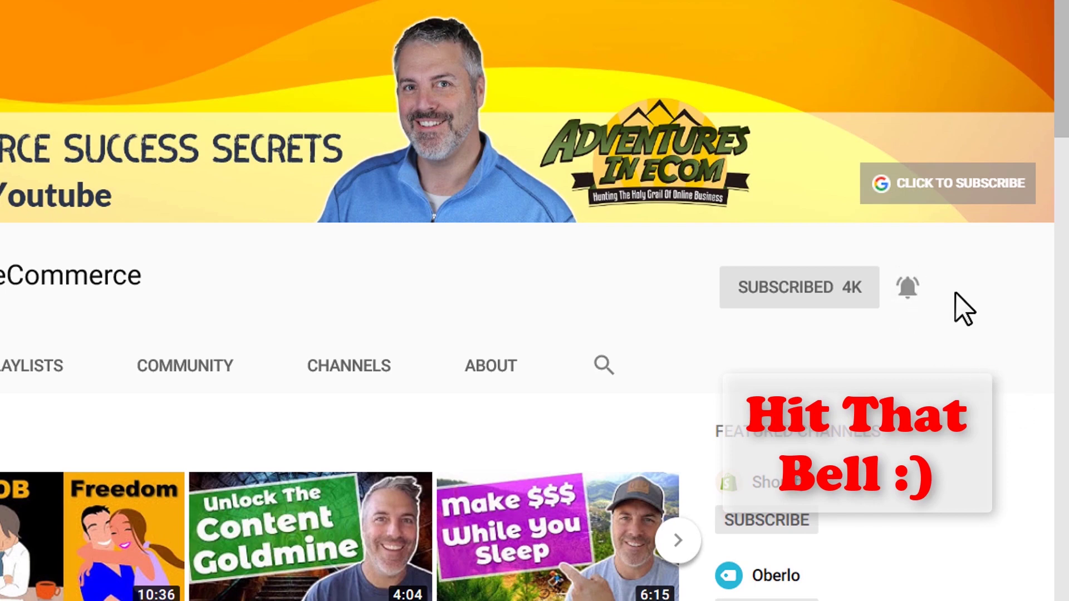